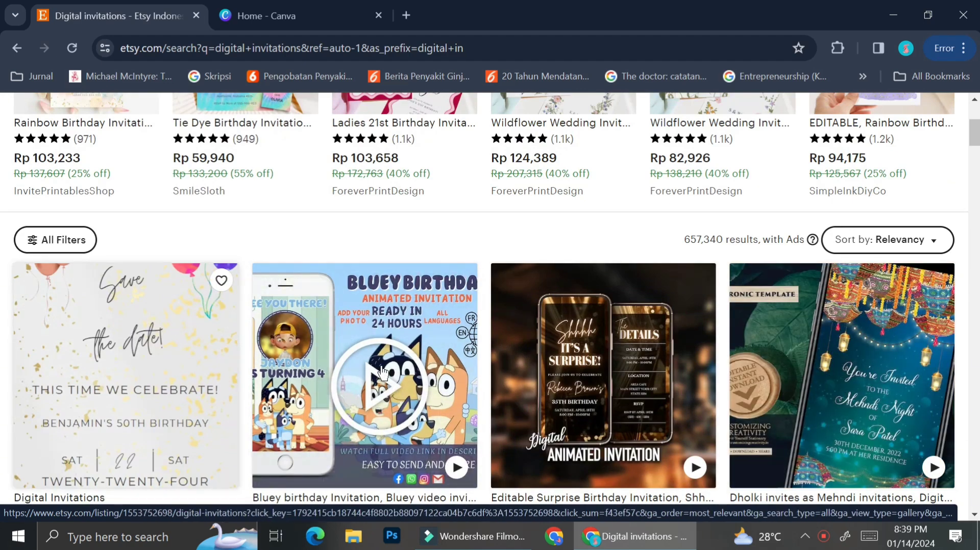
Browse the Etsy search results for digital invitations to examine their designs and listing images.
scroll(525, 212, "down", 1)
scroll(518, 211, "down", 9)
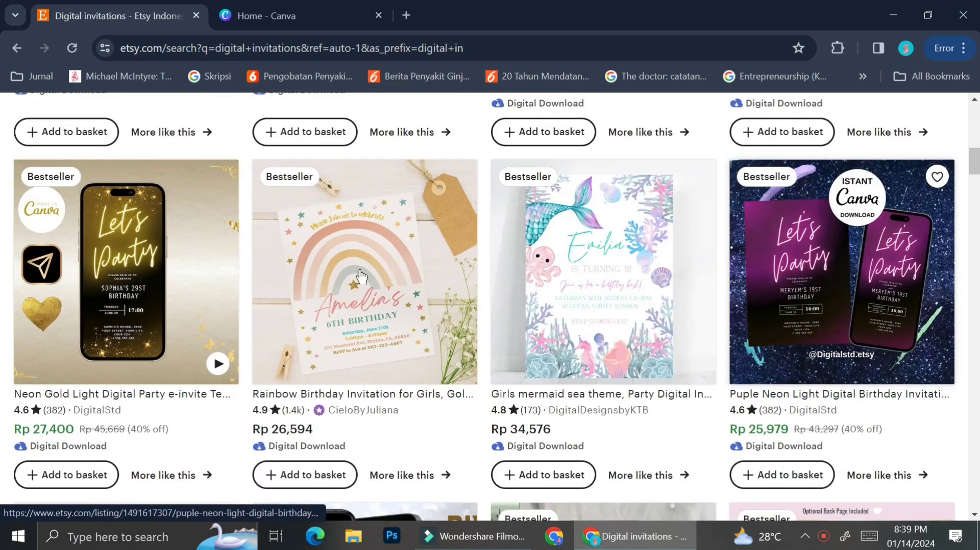
scroll(625, 442, "down", 2)
scroll(626, 442, "down", 7)
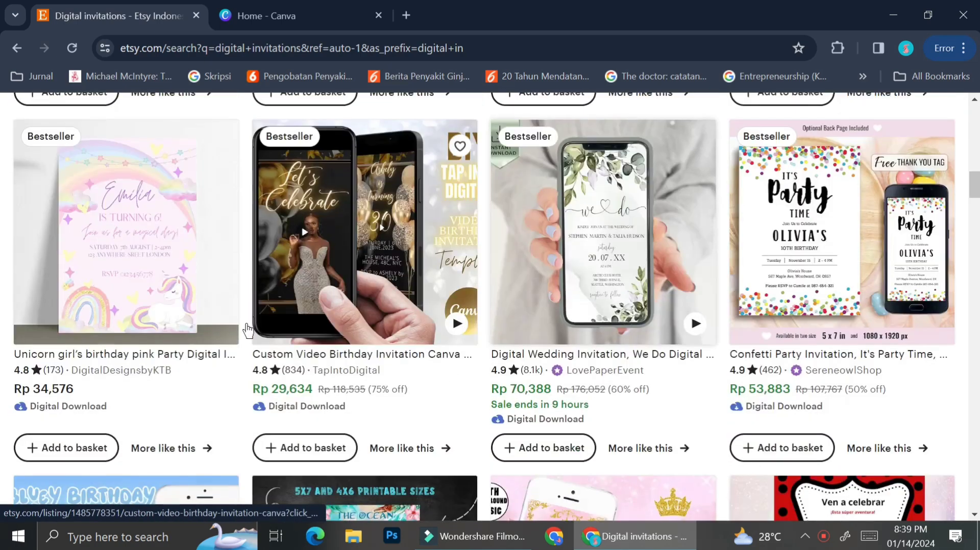
scroll(810, 353, "up", 17)
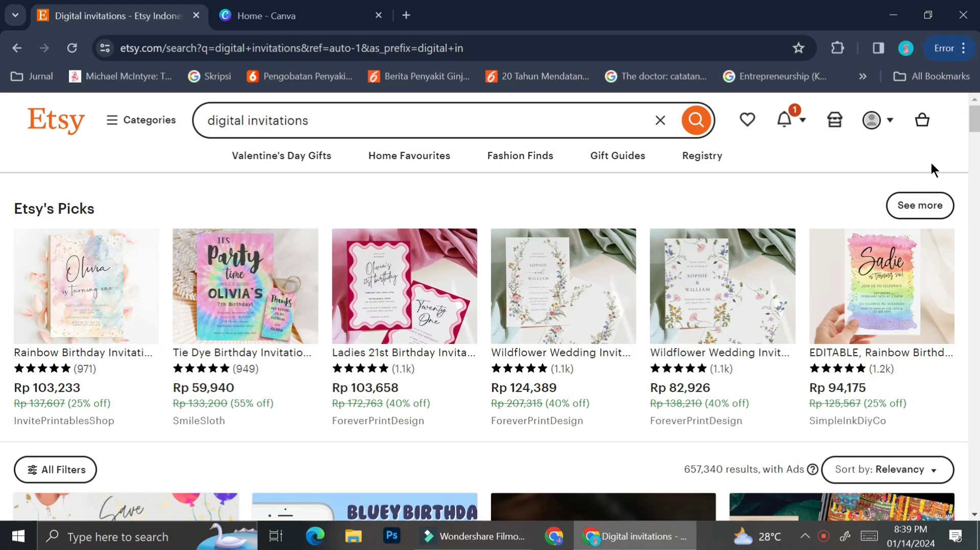
Switch to Canva and create a blank custom-size design 1080 px wide and 1920 px high.
left_click(230, 8)
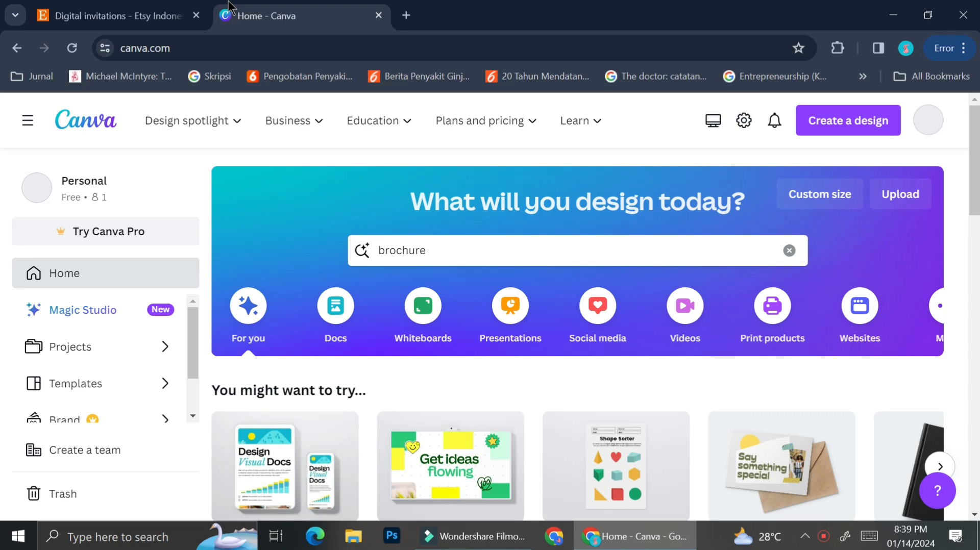
left_click(829, 135)
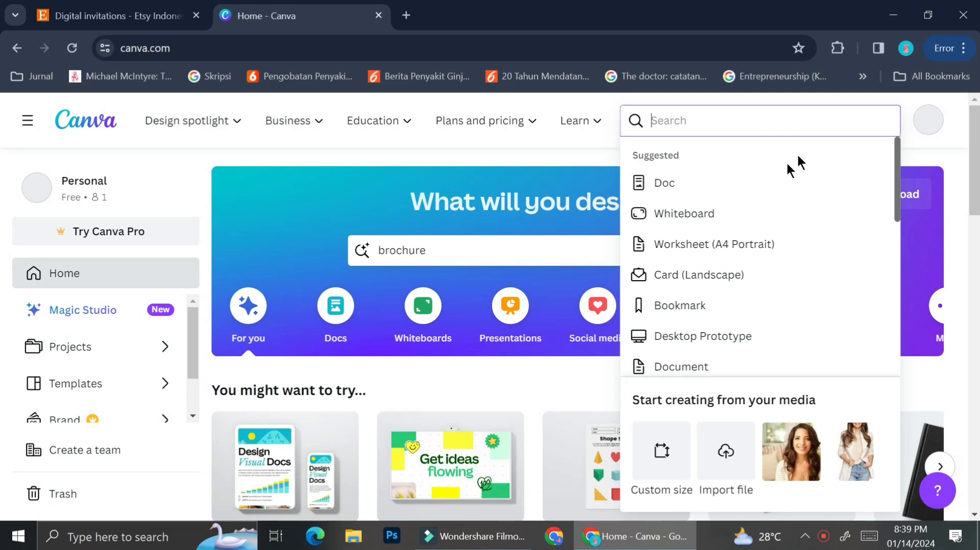
left_click(662, 480)
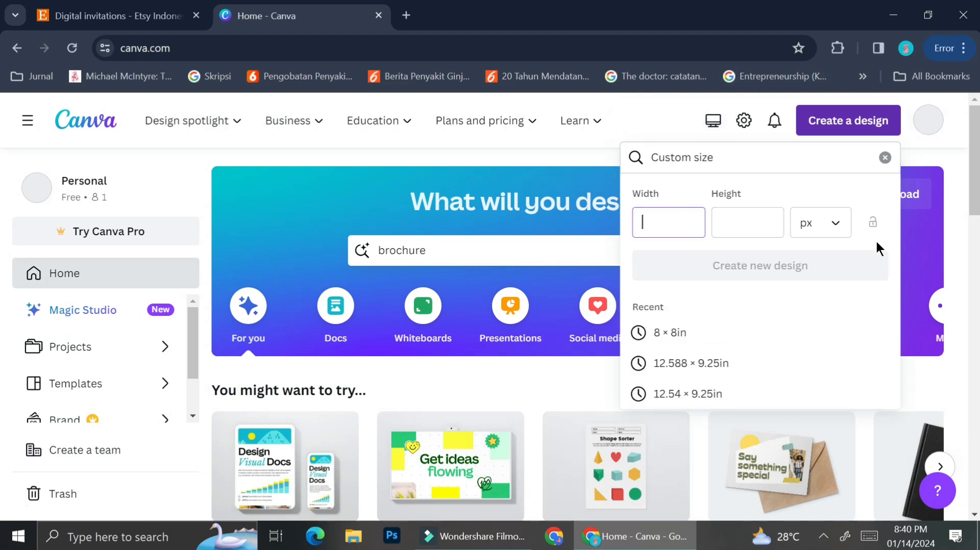
type("1080")
left_click(761, 213)
type("1920")
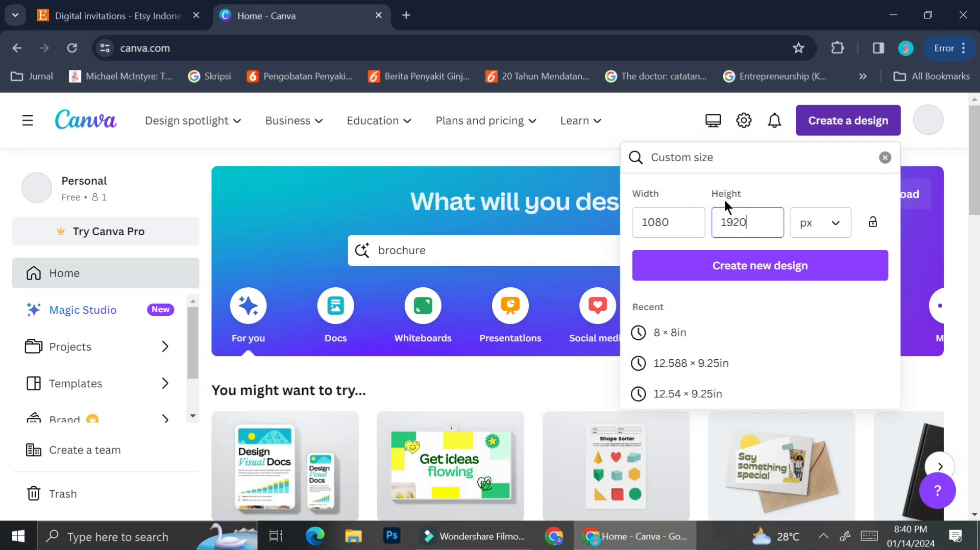
left_click(754, 279)
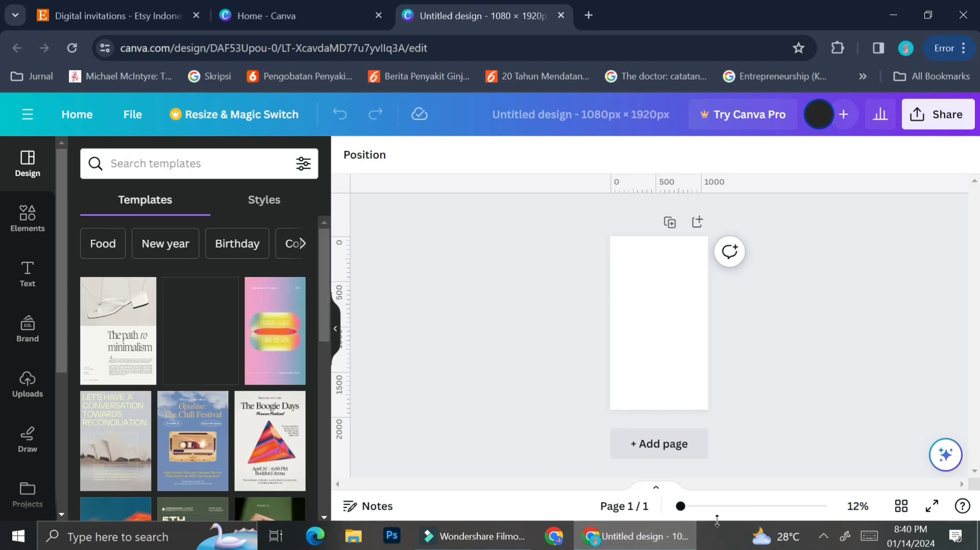
left_click(699, 507)
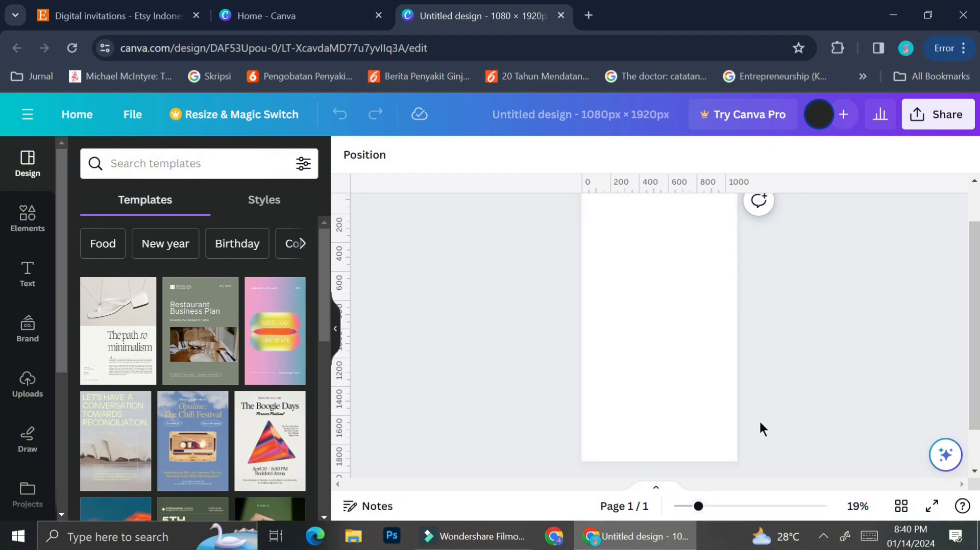
Look over the whole birthday party invitation page to check its layout and text.
scroll(762, 429, "up", 1)
scroll(761, 428, "down", 2)
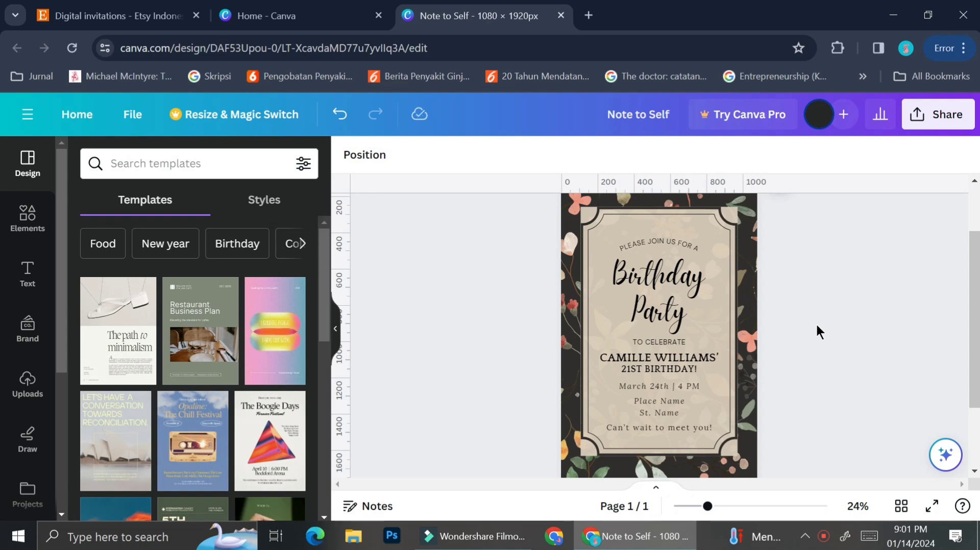
scroll(817, 327, "down", 2)
scroll(817, 327, "up", 3)
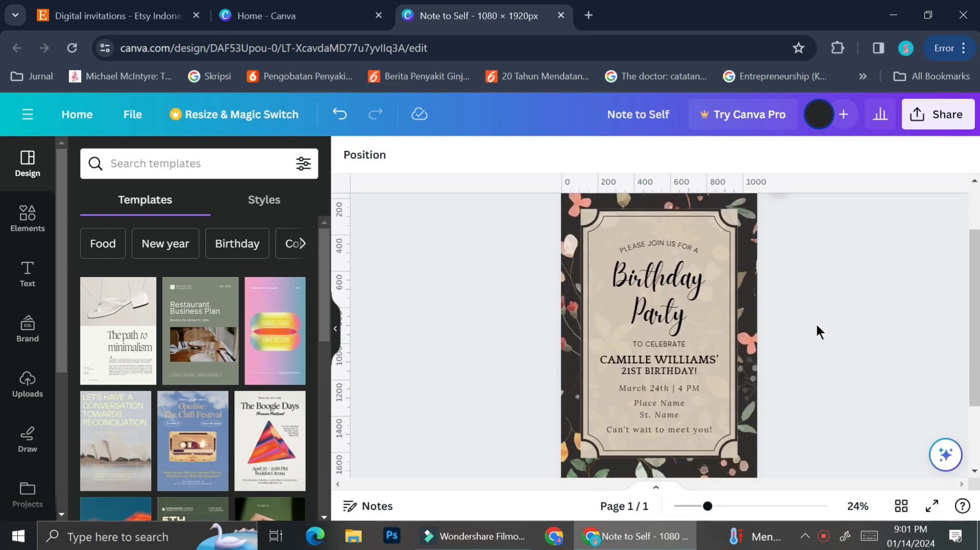
scroll(816, 326, "down", 3)
scroll(817, 326, "up", 4)
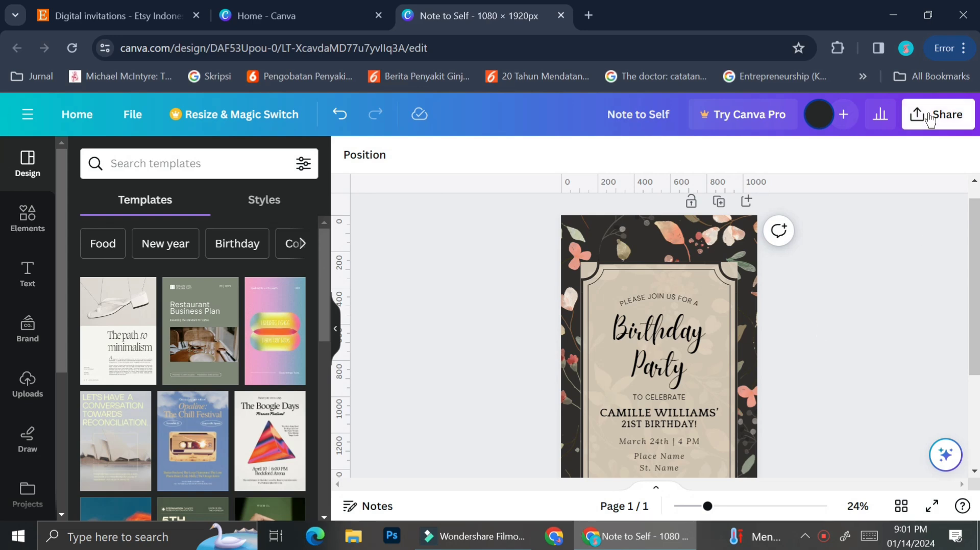
Download the birthday party invitation as a PNG at 1,080 × 1,920 px.
left_click(912, 125)
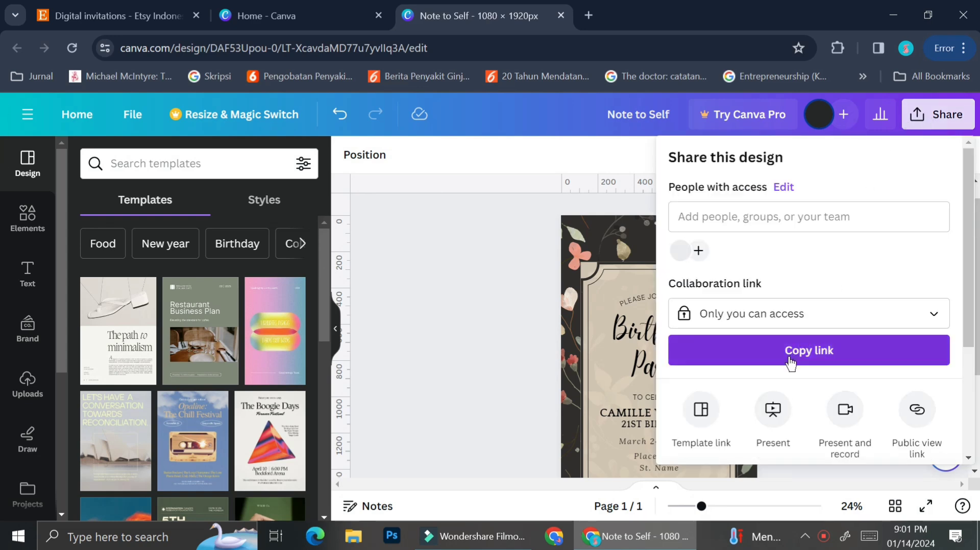
scroll(794, 360, "down", 3)
left_click(785, 335)
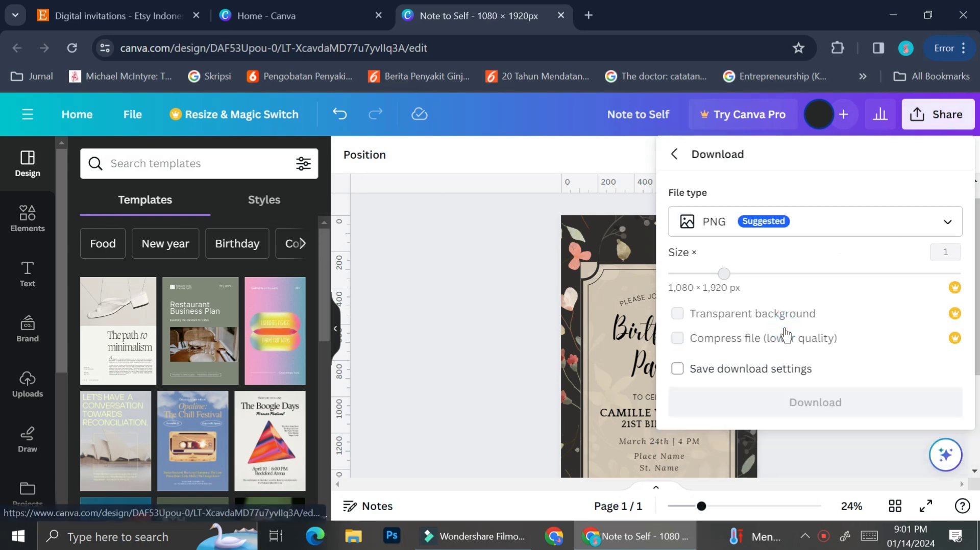
left_click(816, 236)
left_click(819, 236)
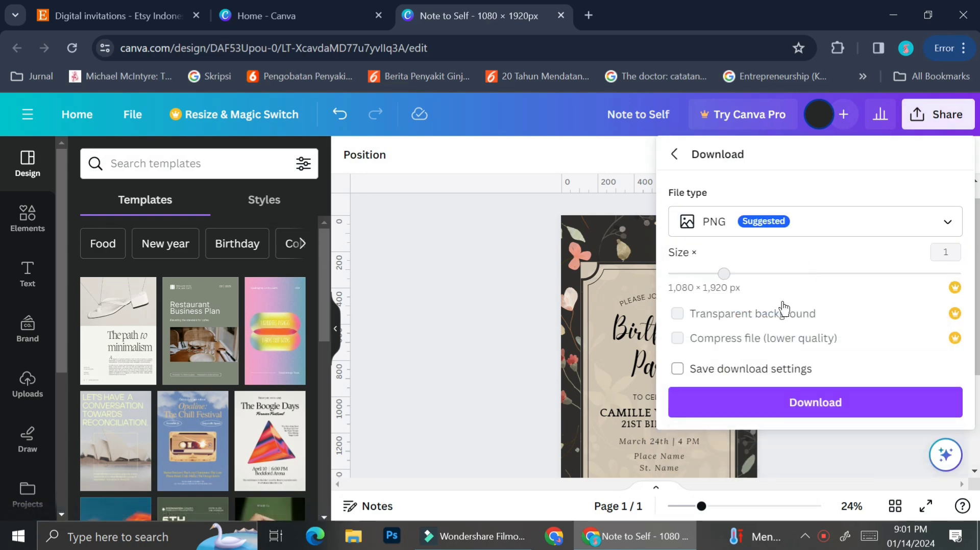
left_click(780, 403)
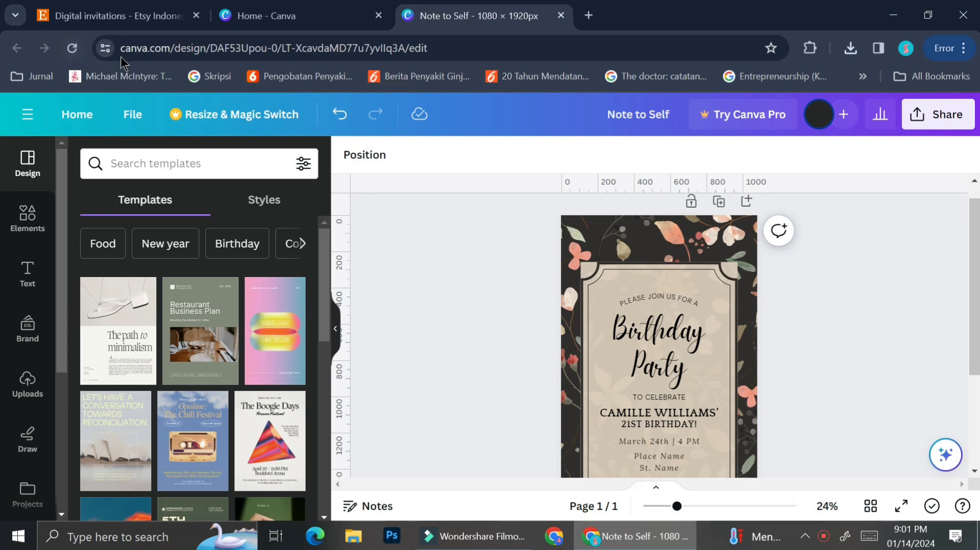
Return to the Canva home page and create a blank custom-size design 3000 px wide and 2400 px high.
left_click(326, 8)
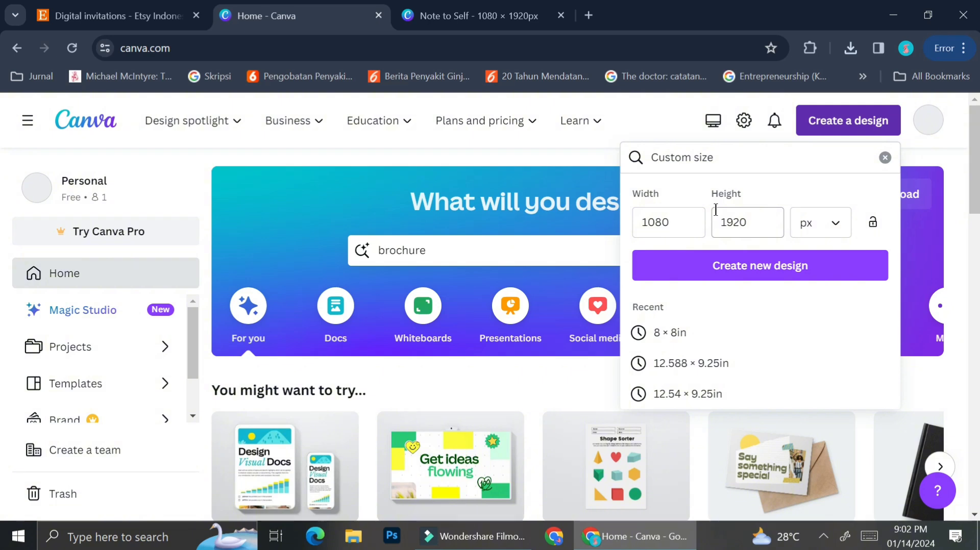
left_click(689, 220)
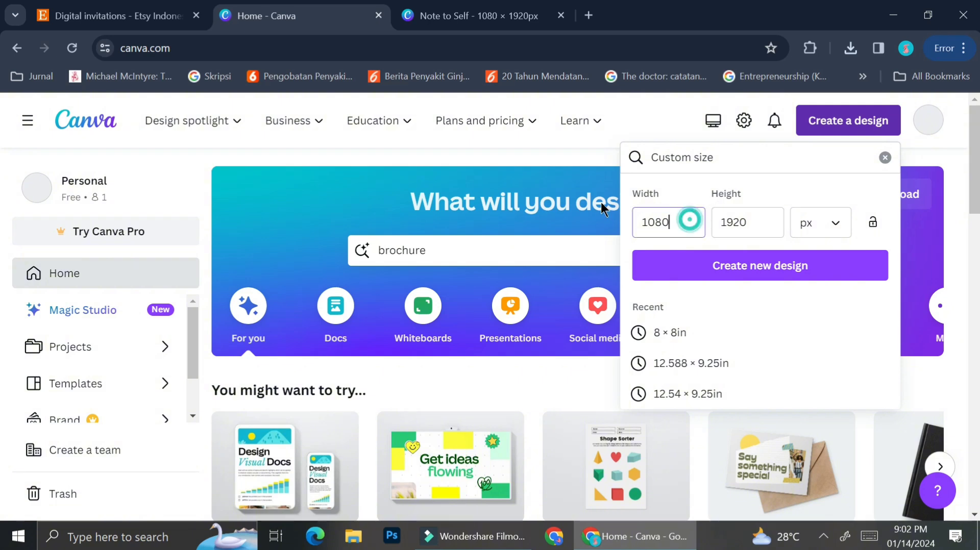
left_click_drag(675, 225, 639, 228)
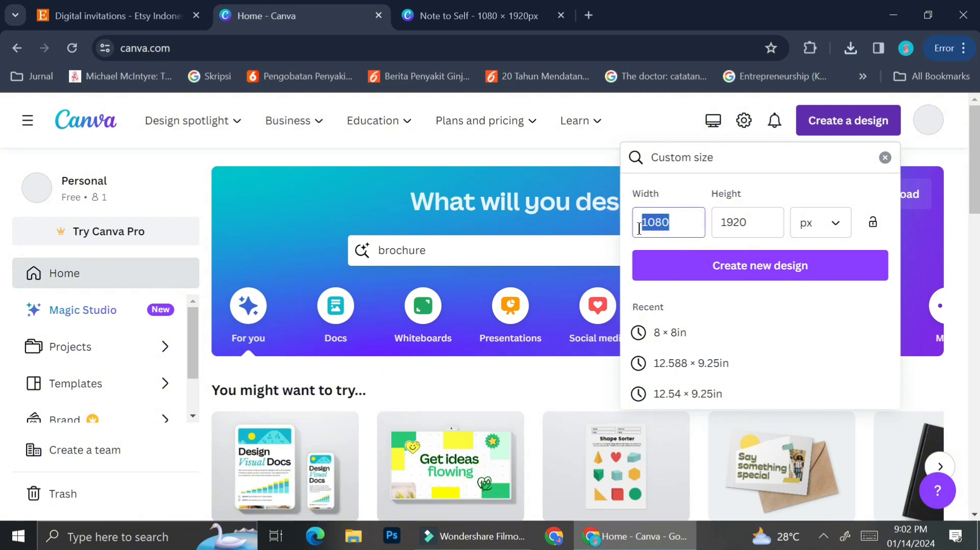
type("3000")
double_click(766, 225)
type("2400")
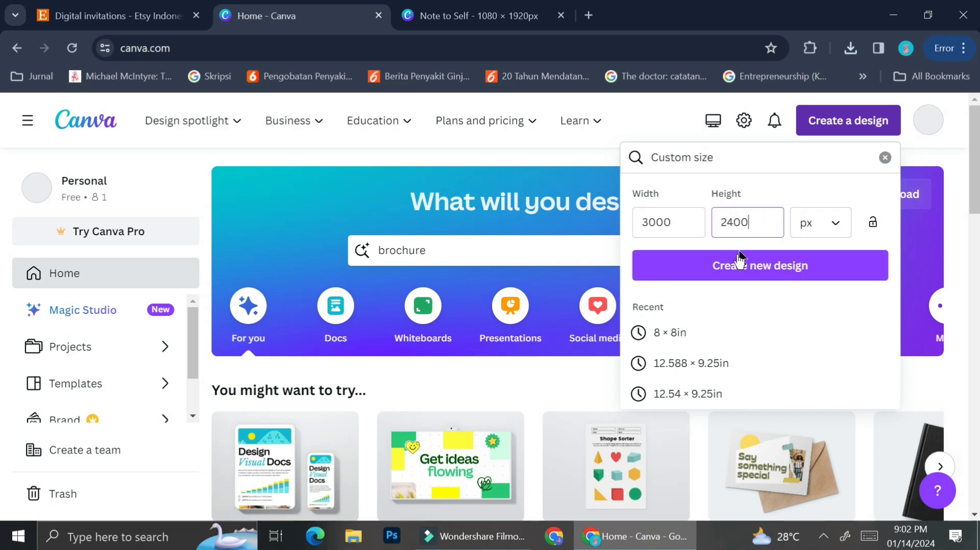
left_click(798, 262)
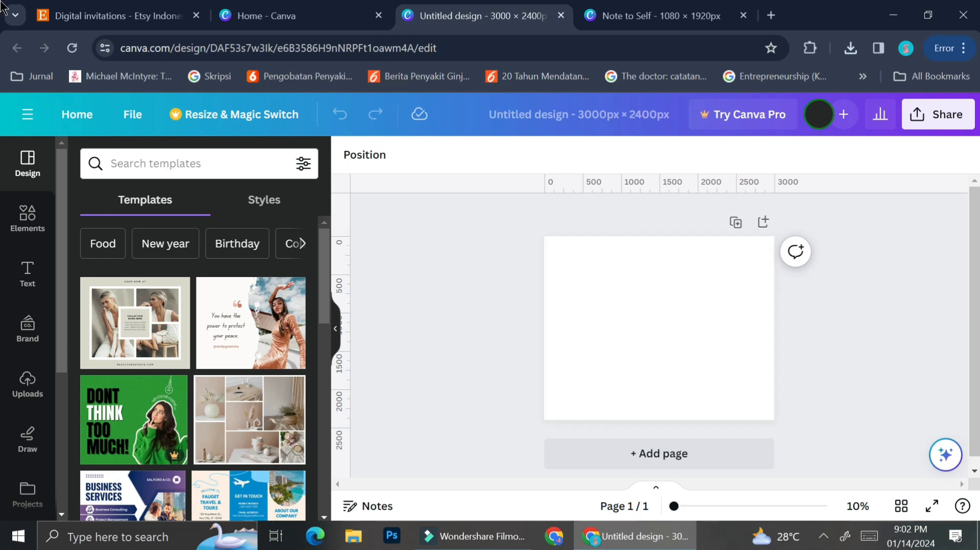
Switch to Etsy and examine how the digital invitation listings present their designs in phone and card mockups.
left_click(109, 15)
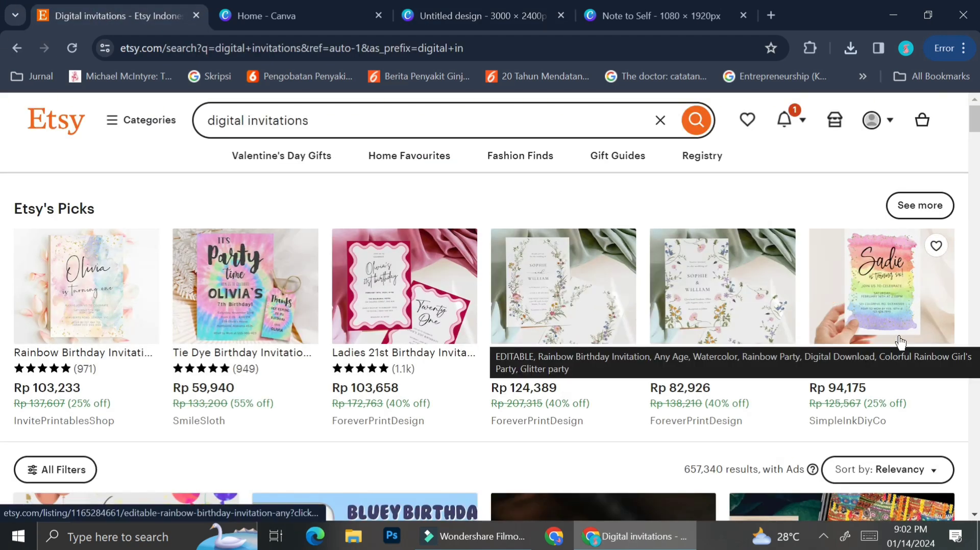
scroll(273, 299, "down", 5)
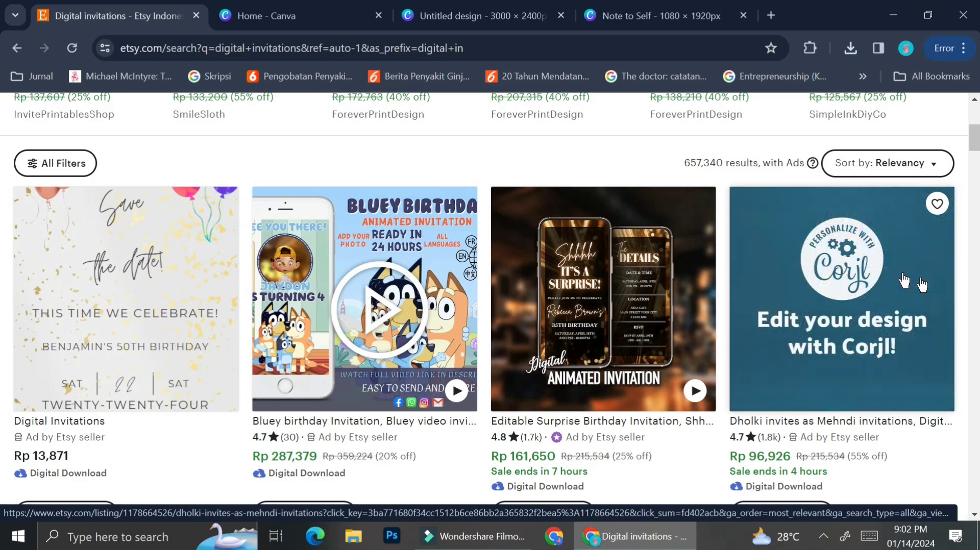
scroll(766, 285, "down", 6)
scroll(639, 283, "up", 5)
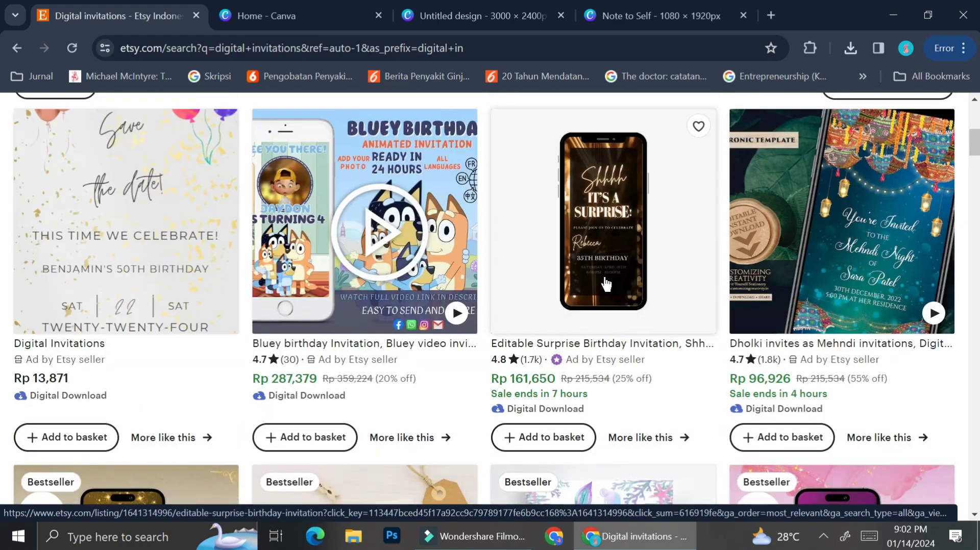
scroll(606, 282, "down", 4)
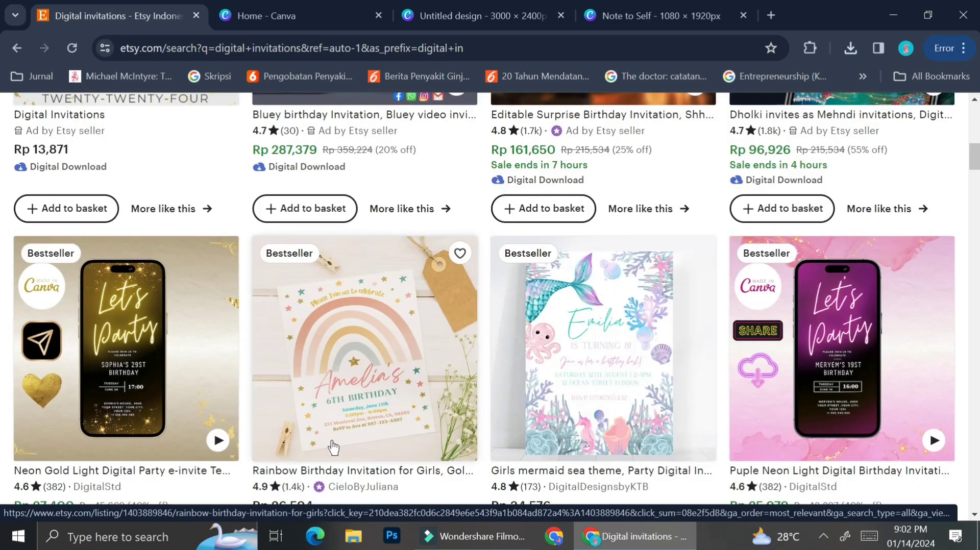
scroll(659, 347, "down", 3)
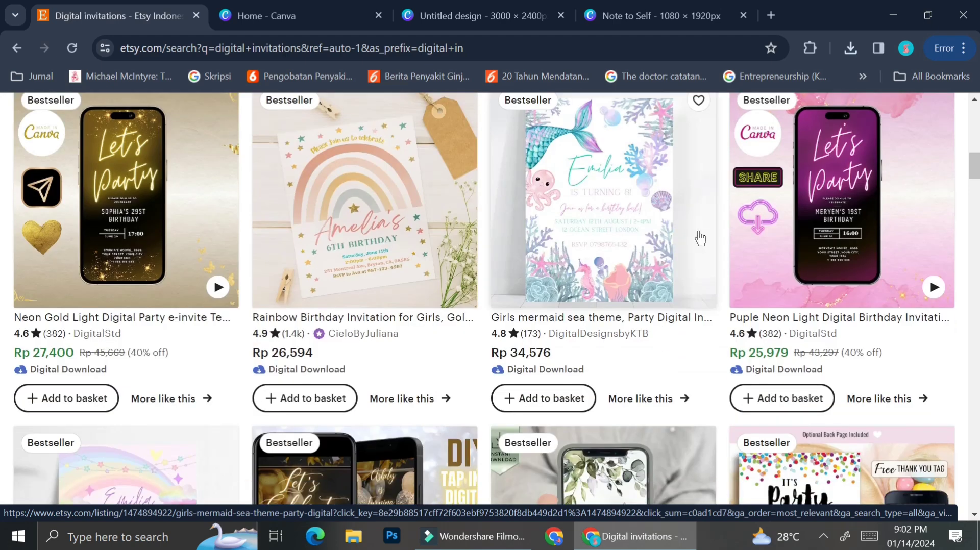
scroll(699, 237, "down", 4)
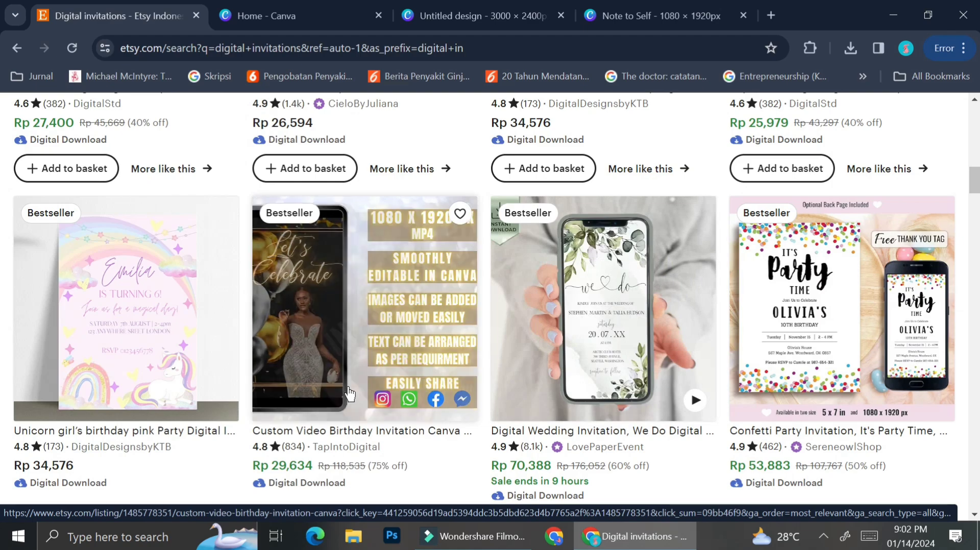
scroll(420, 450, "down", 7)
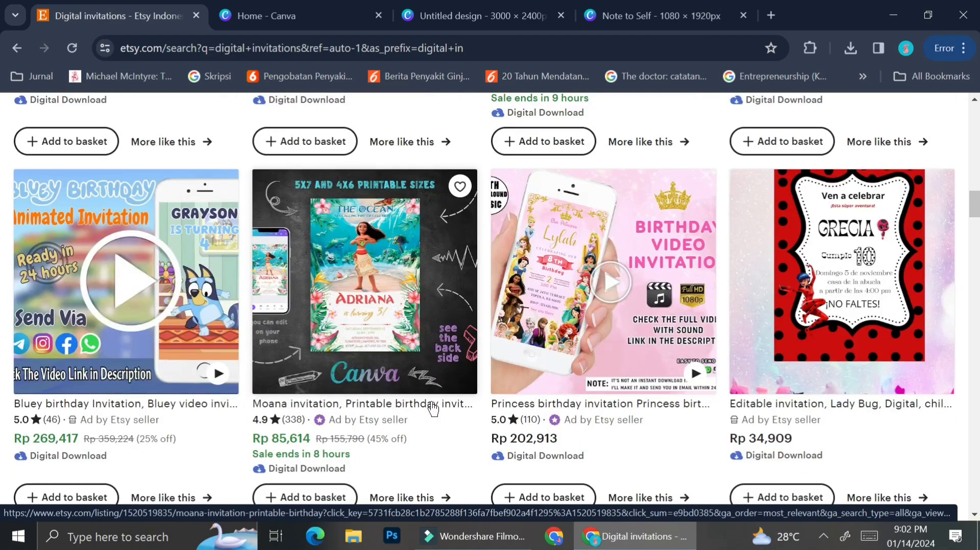
scroll(444, 400, "down", 6)
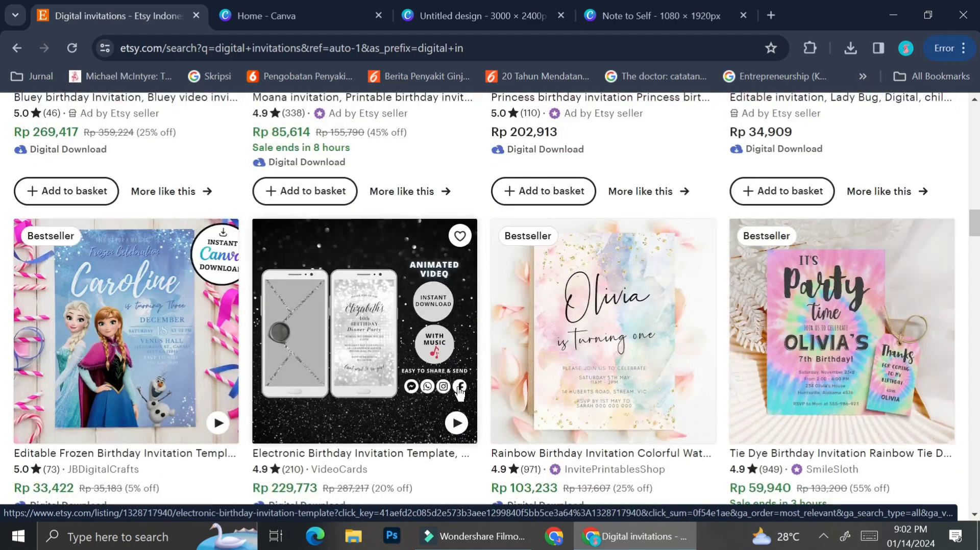
scroll(459, 390, "down", 6)
scroll(459, 394, "down", 4)
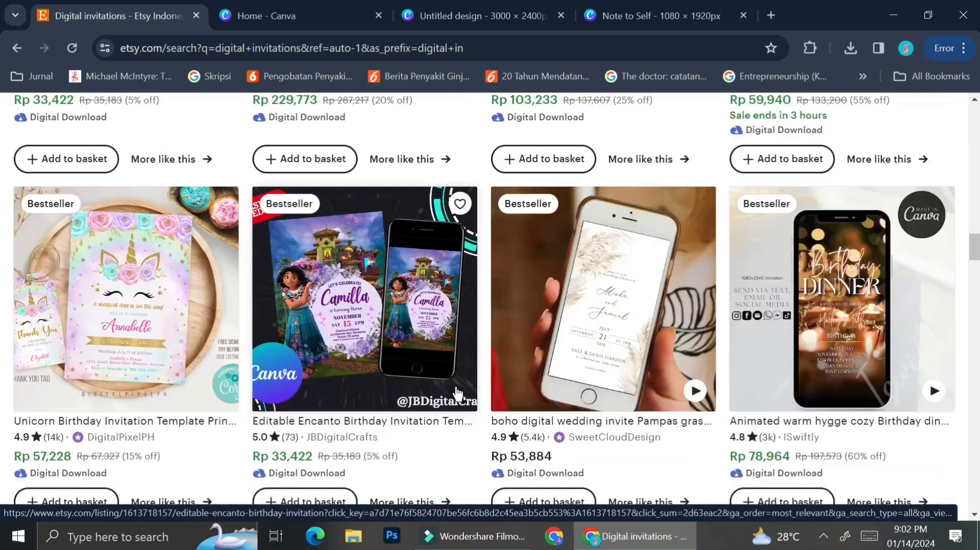
scroll(635, 308, "down", 5)
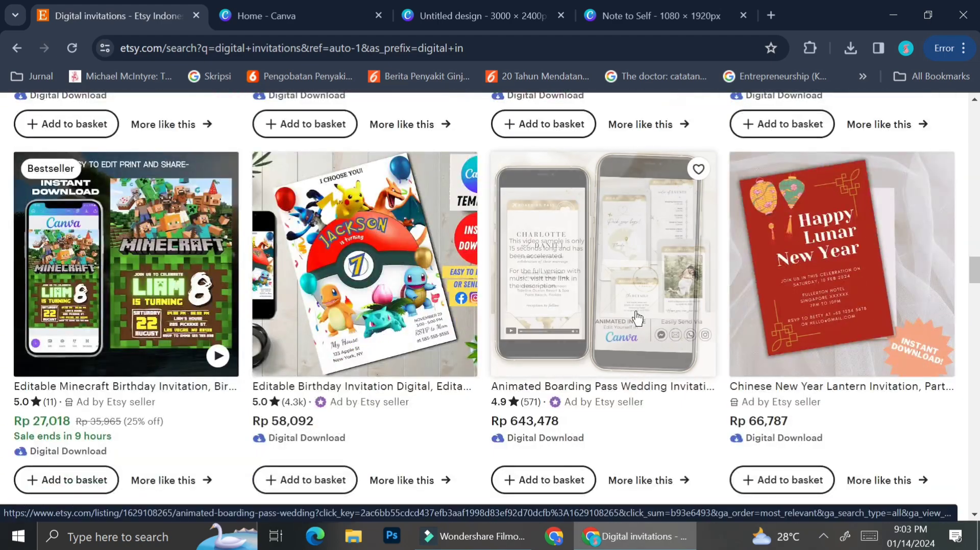
scroll(456, 294, "down", 18)
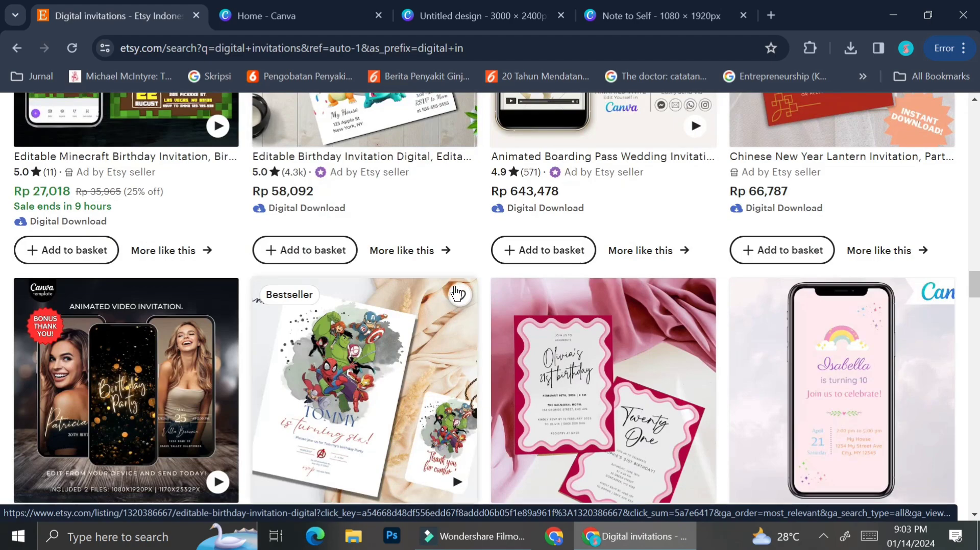
scroll(504, 327, "down", 6)
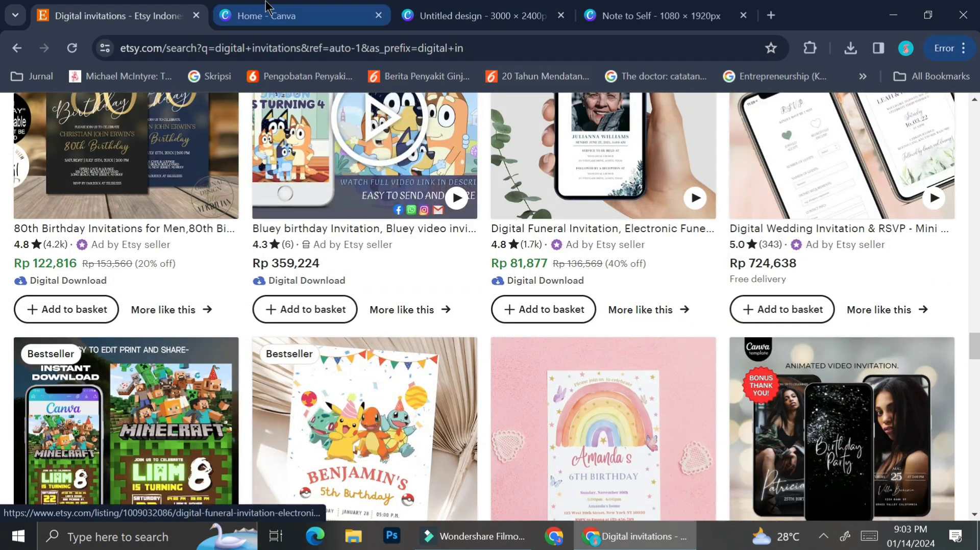
Switch to the blank 3000 × 2400 px Canva design and search the element photos for "hand holding phone".
left_click(500, 11)
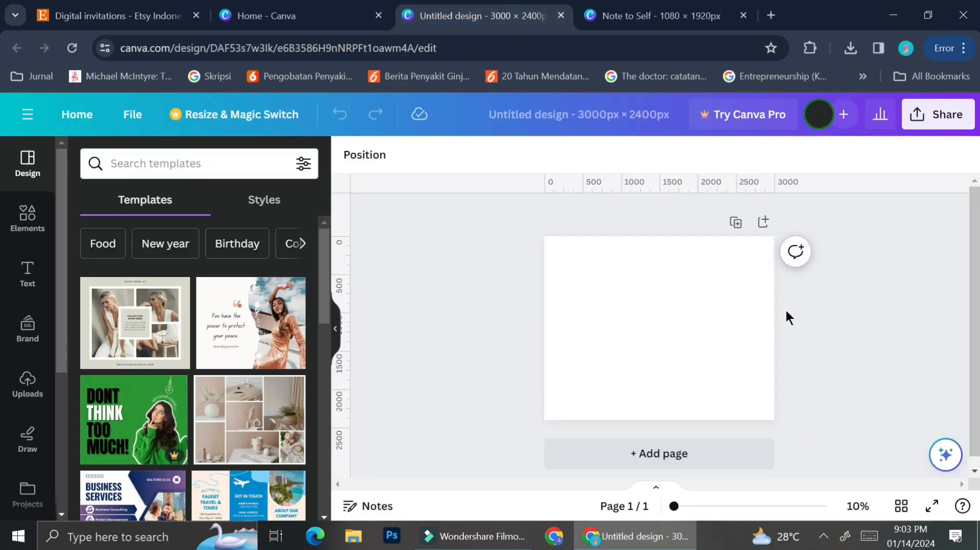
left_click(30, 220)
left_click(183, 163)
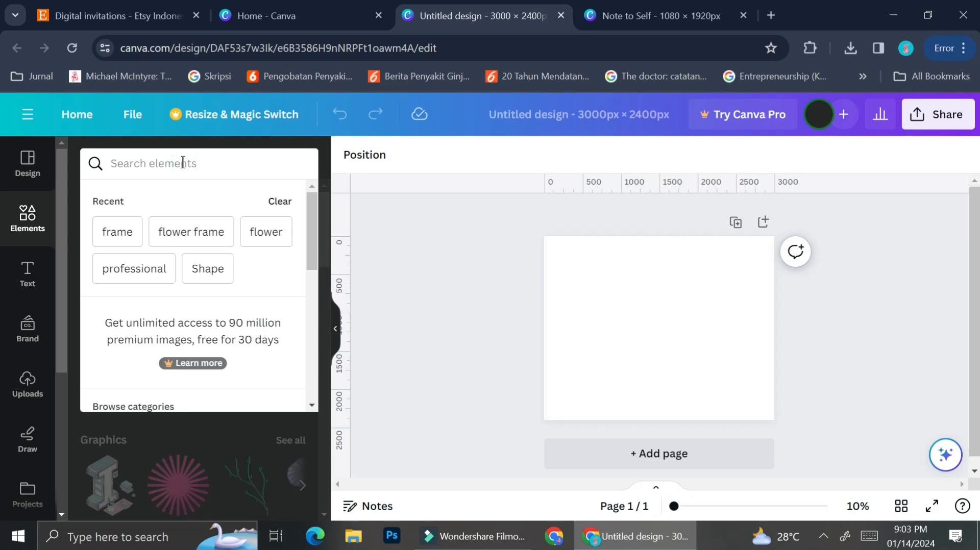
type("hand ")
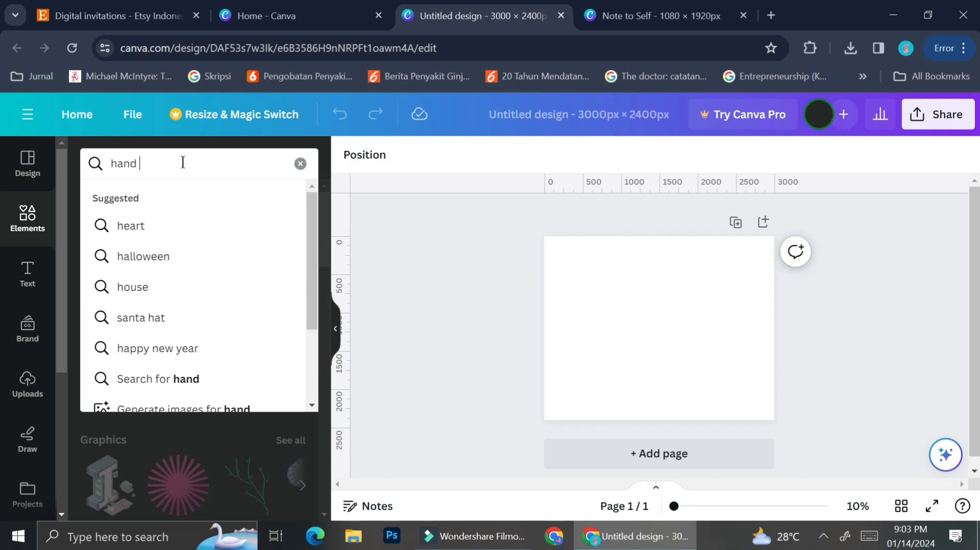
type("holding pho")
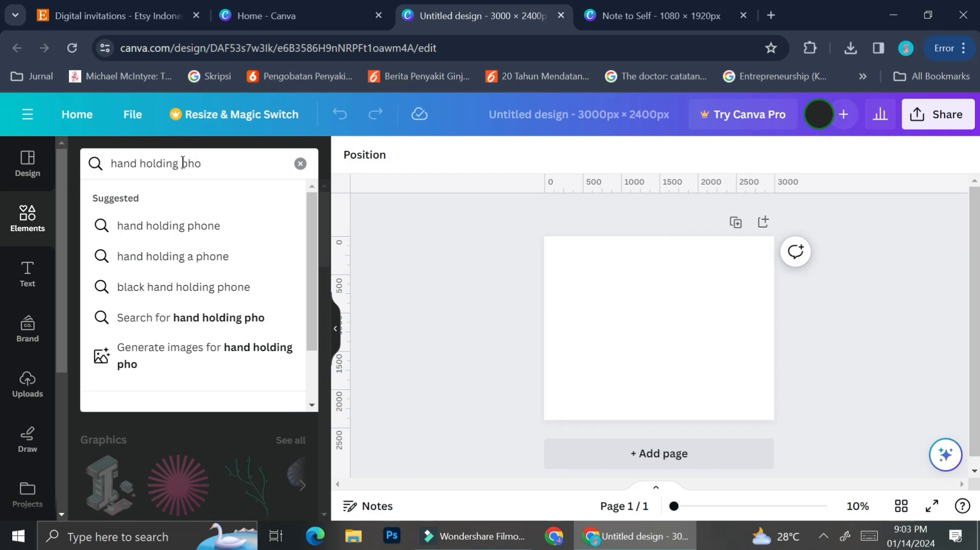
left_click(163, 223)
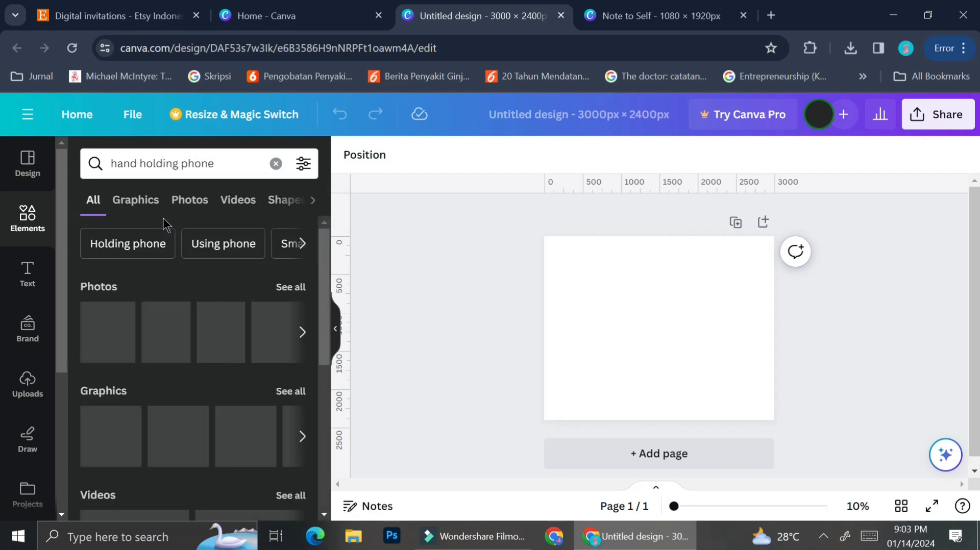
left_click(288, 288)
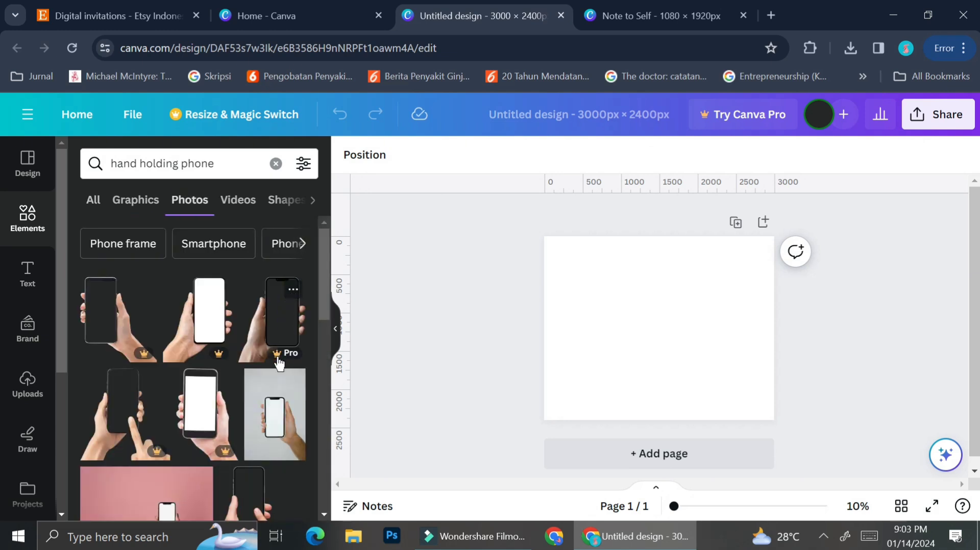
Browse the "hand holding phone" photos for an image suitable as a phone mockup.
scroll(279, 364, "down", 5)
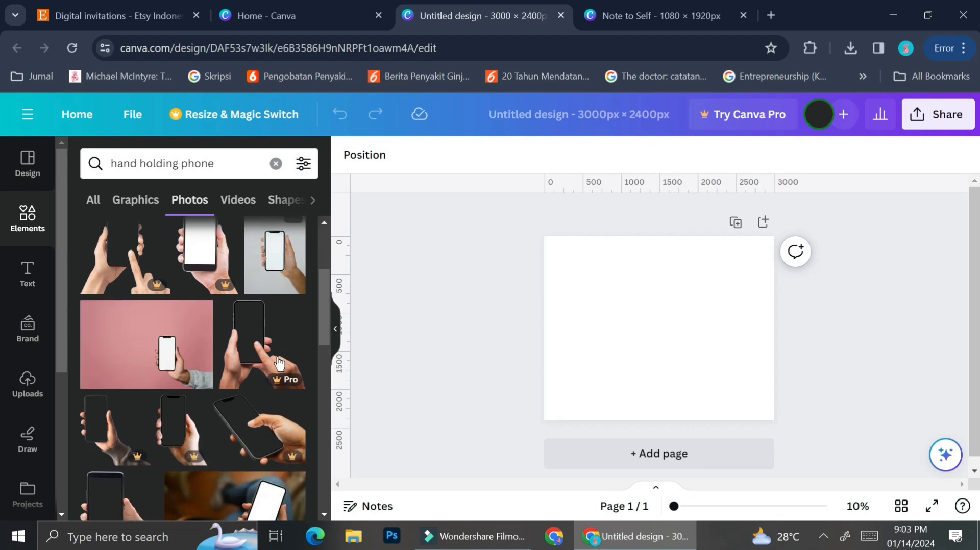
scroll(279, 364, "down", 2)
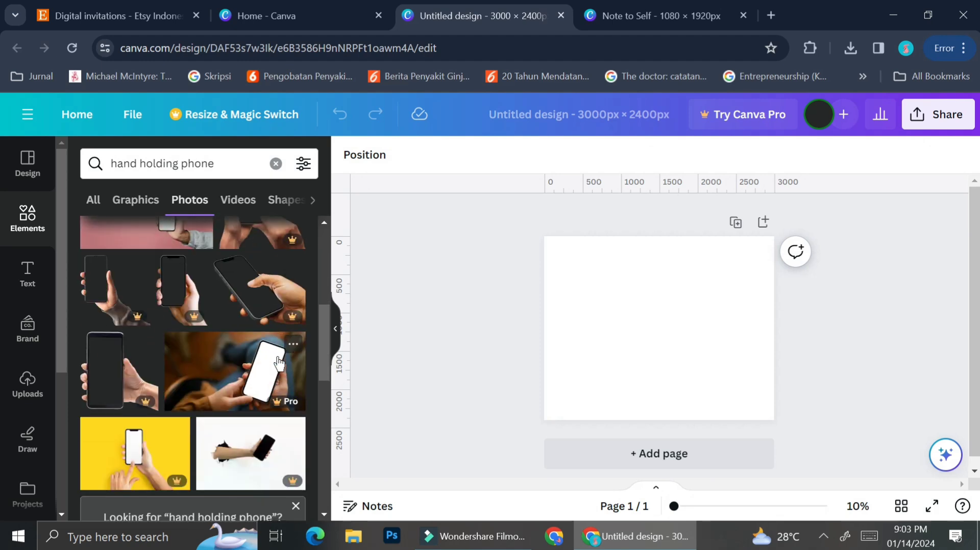
scroll(278, 362, "down", 5)
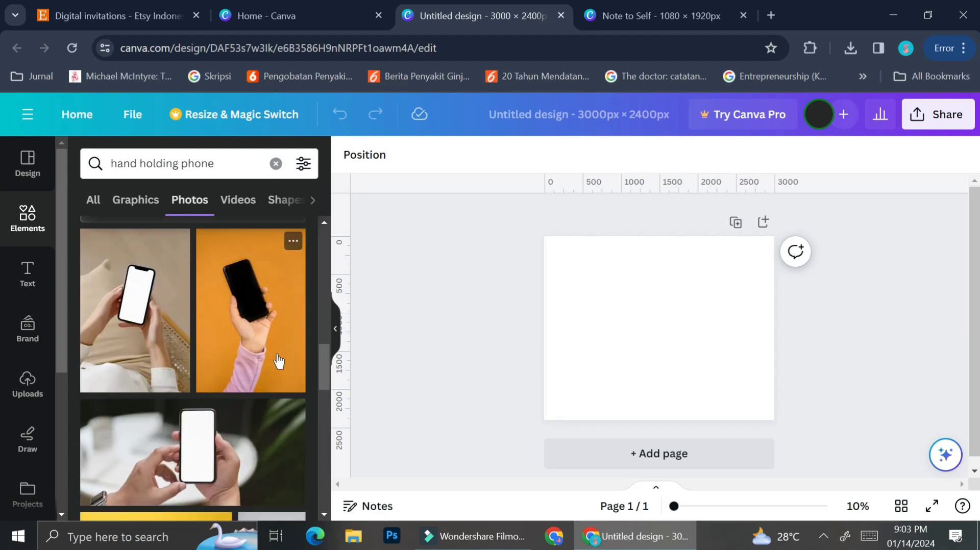
scroll(279, 362, "down", 5)
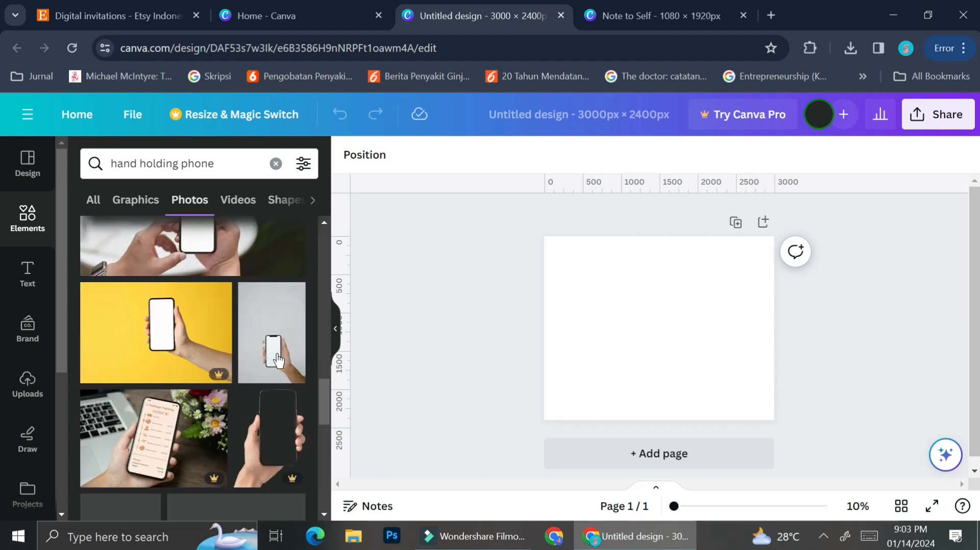
scroll(251, 353, "down", 8)
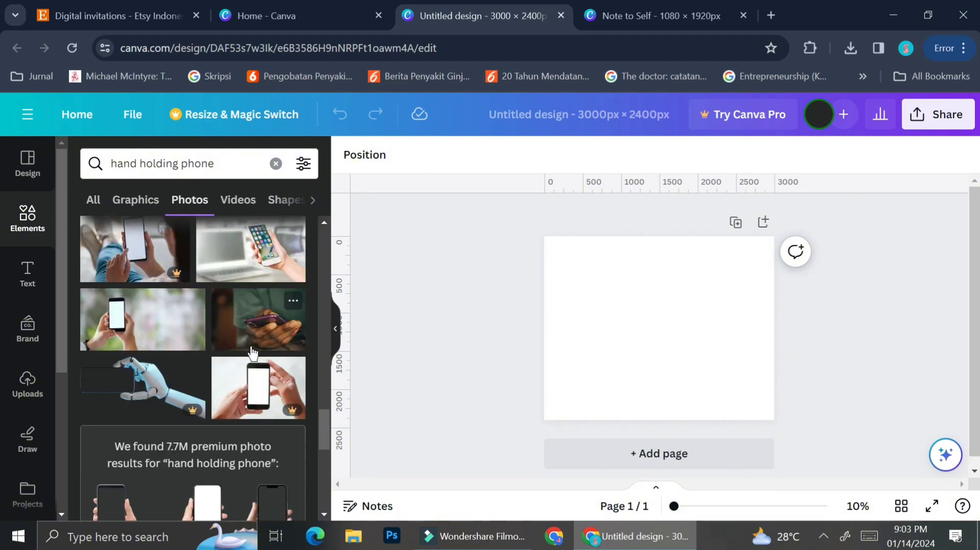
scroll(251, 354, "down", 7)
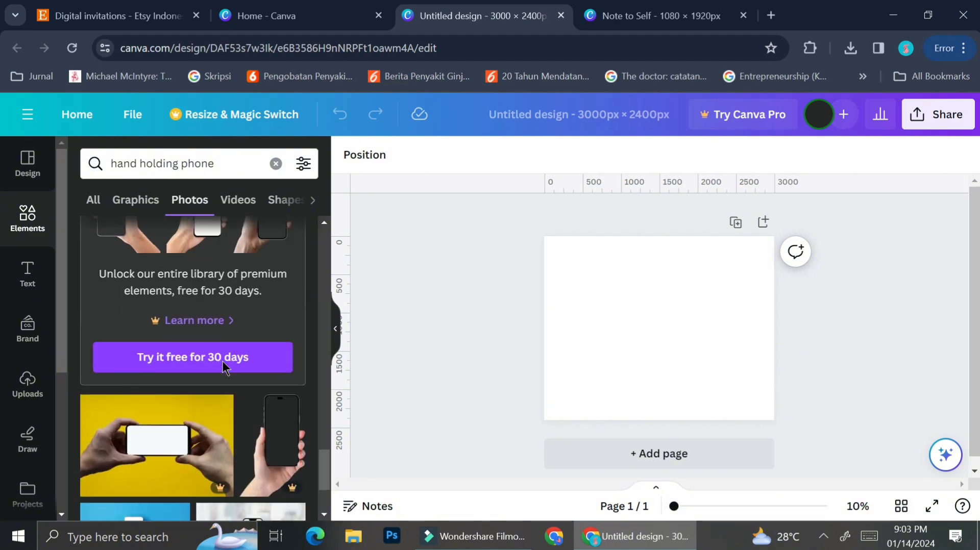
scroll(224, 365, "down", 3)
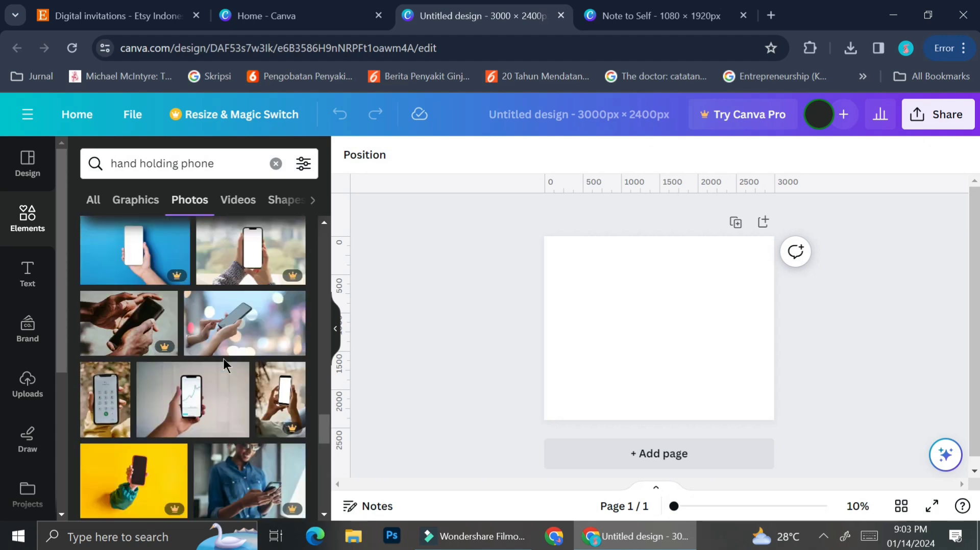
scroll(224, 357, "down", 5)
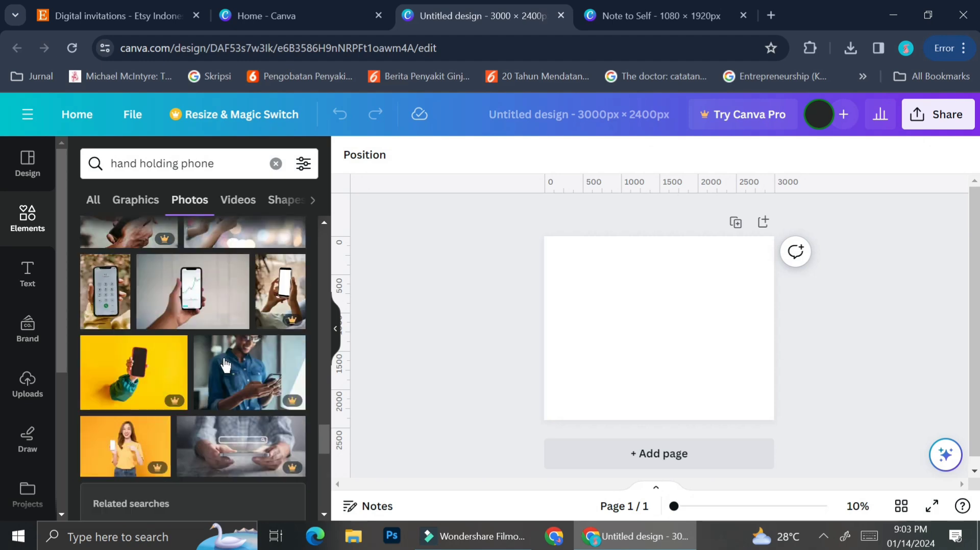
scroll(228, 340, "down", 5)
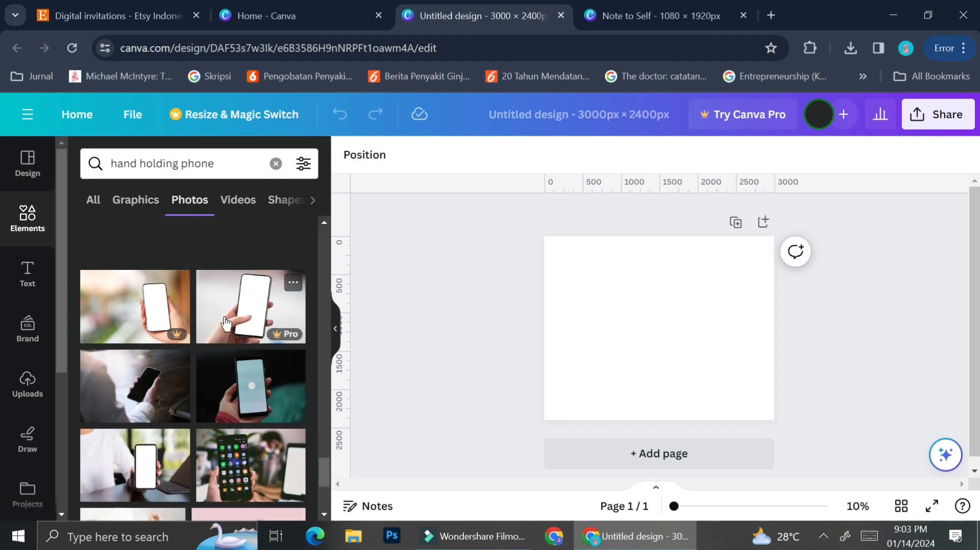
scroll(226, 323, "down", 5)
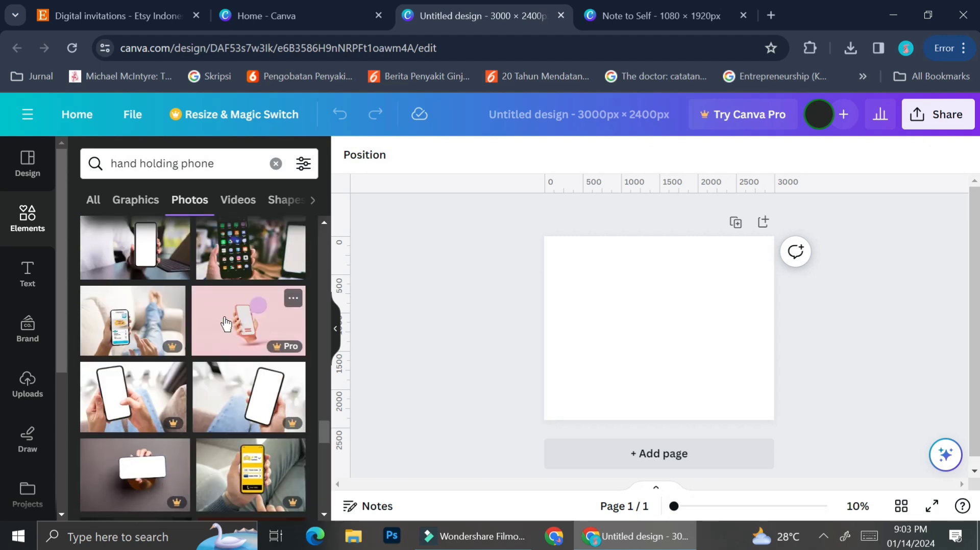
scroll(226, 324, "down", 5)
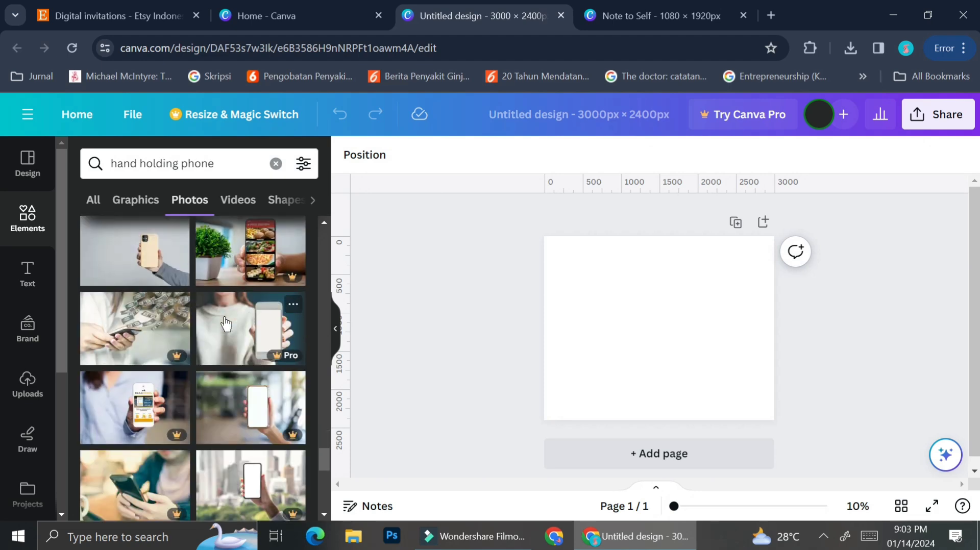
scroll(226, 325, "down", 5)
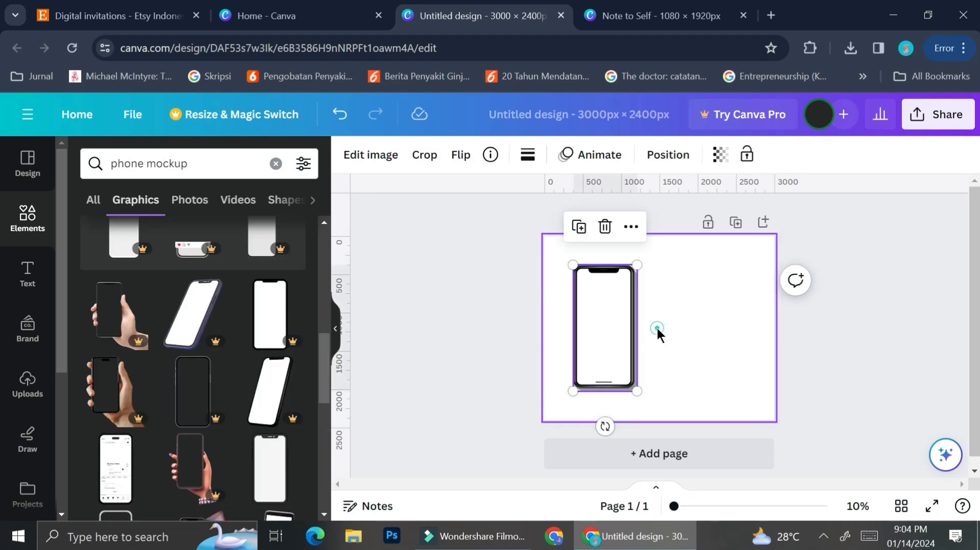
Upload the "Note to Self" image from the Downloads folder and place the invitation on the phone mockup's screen.
left_click(656, 326)
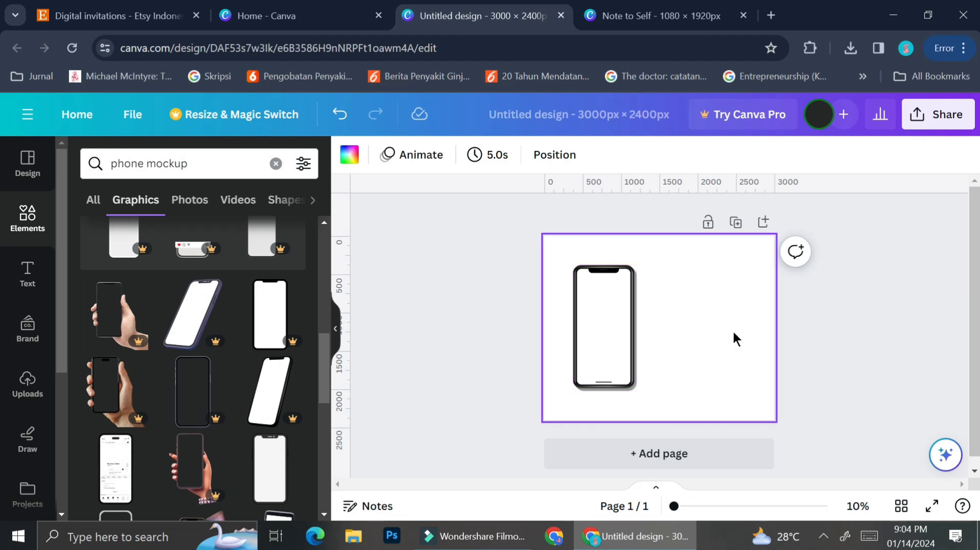
left_click(39, 396)
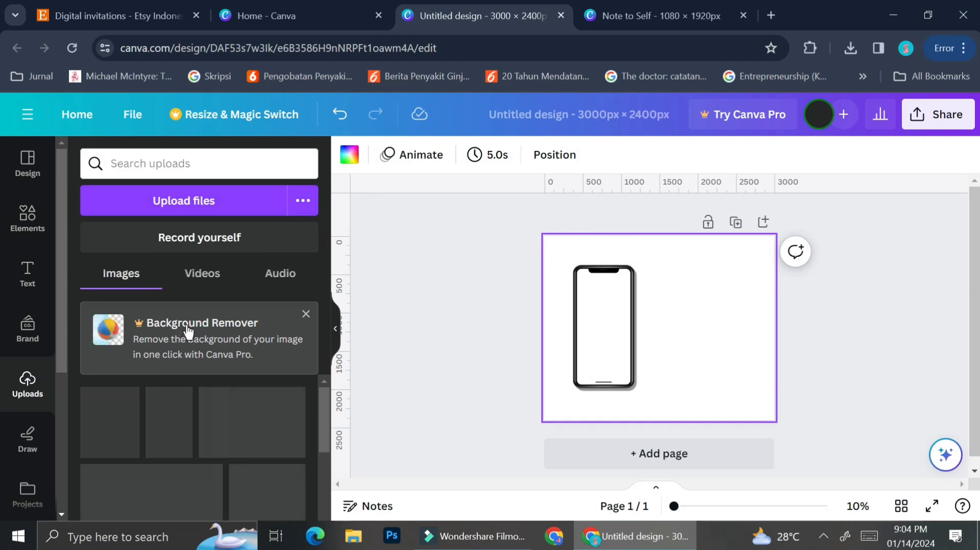
left_click(190, 204)
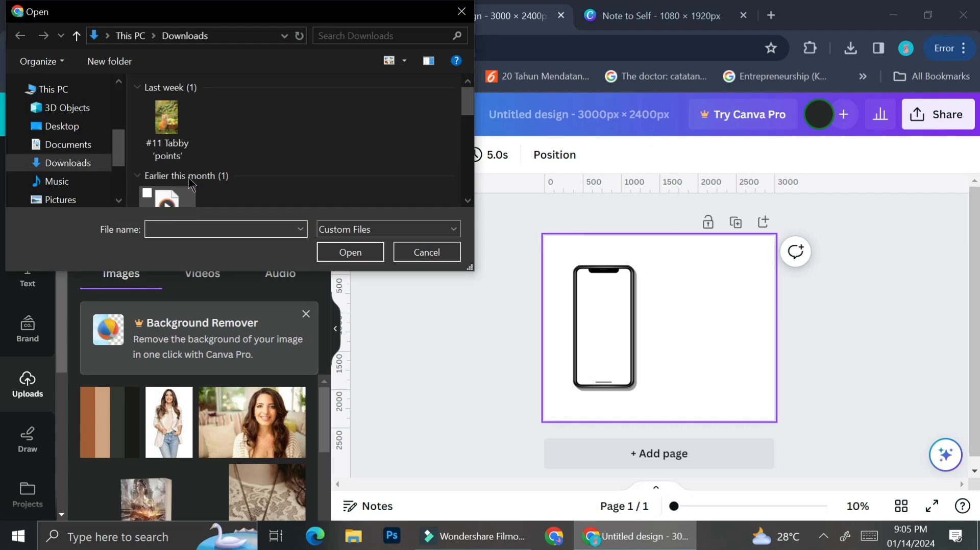
left_click(164, 142)
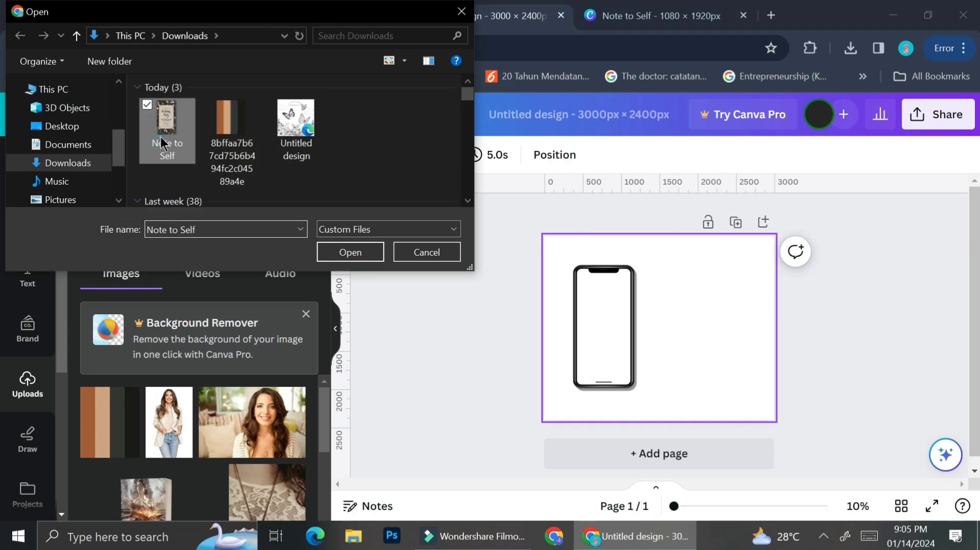
double_click(164, 143)
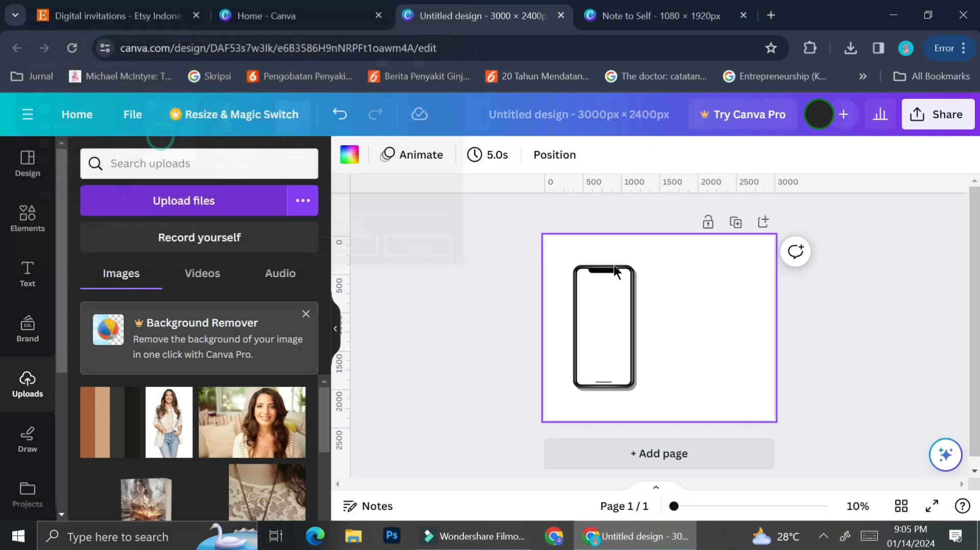
left_click(697, 507)
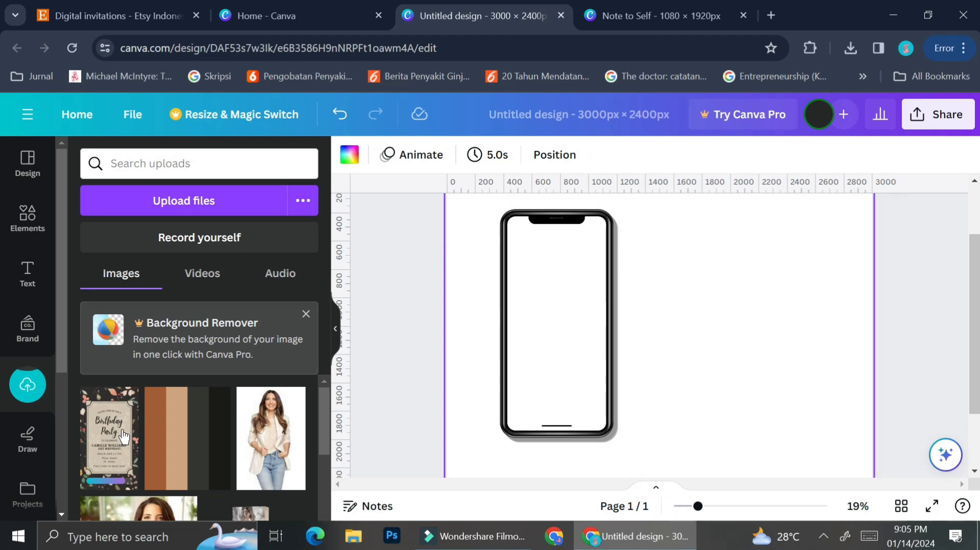
left_click_drag(120, 448, 613, 320)
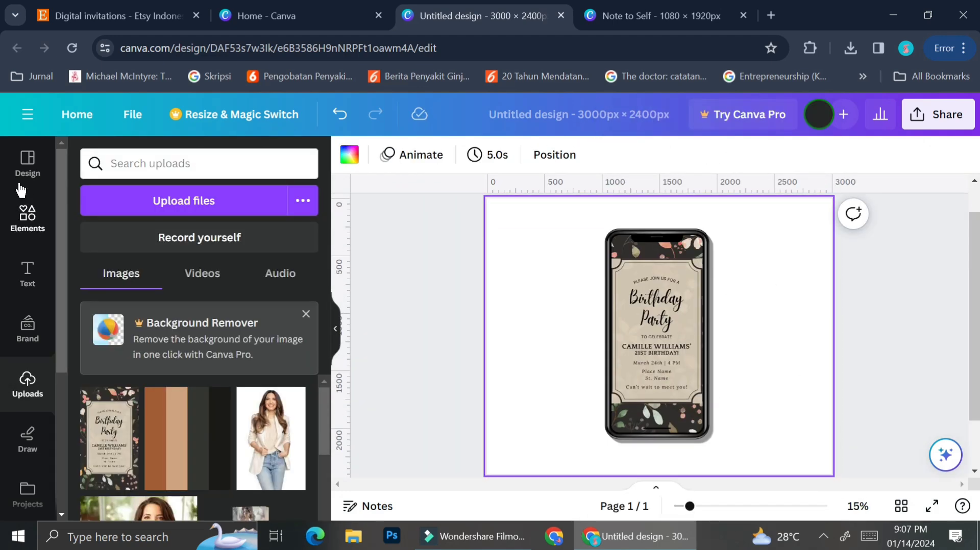
Search the element photos for "background" and add the cream-and-gold painted texture photo to the mockup page.
left_click(36, 213)
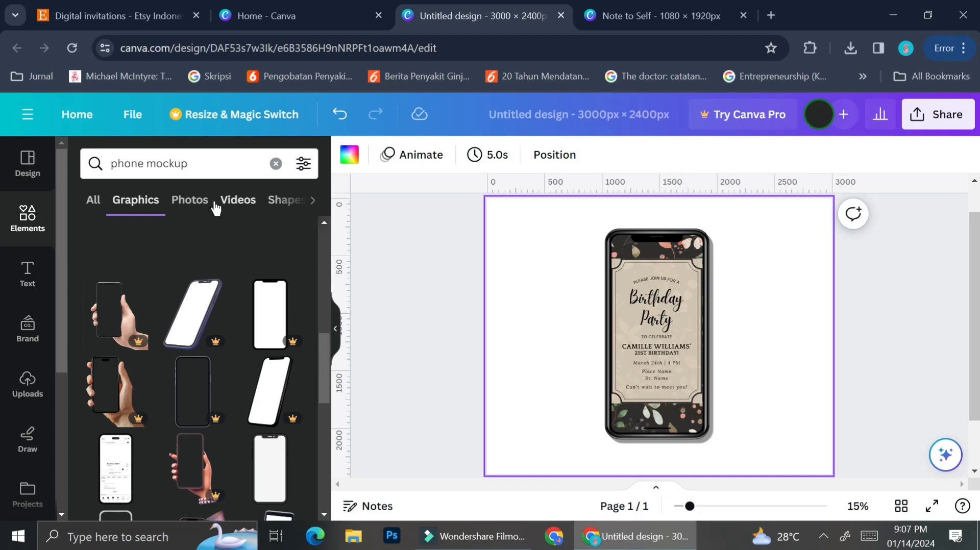
left_click(204, 162)
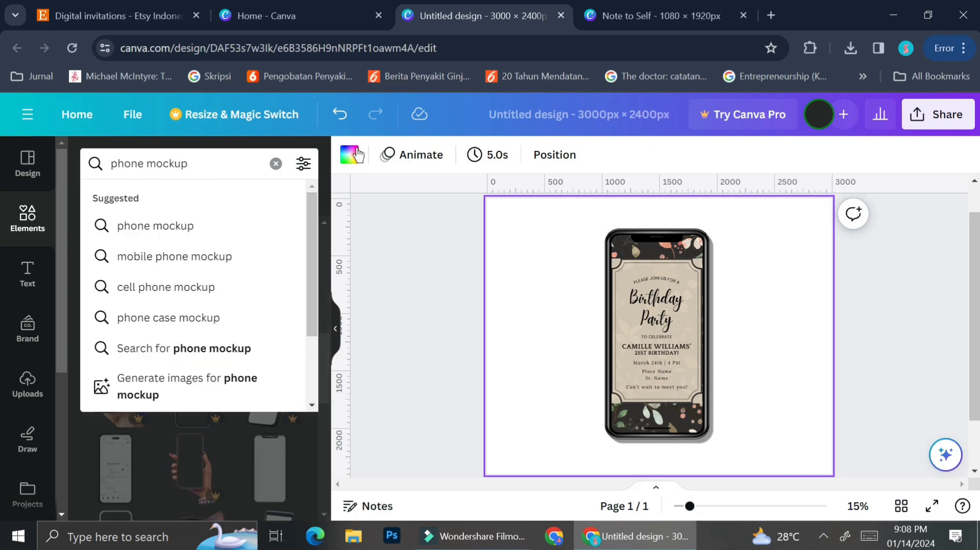
left_click(276, 163)
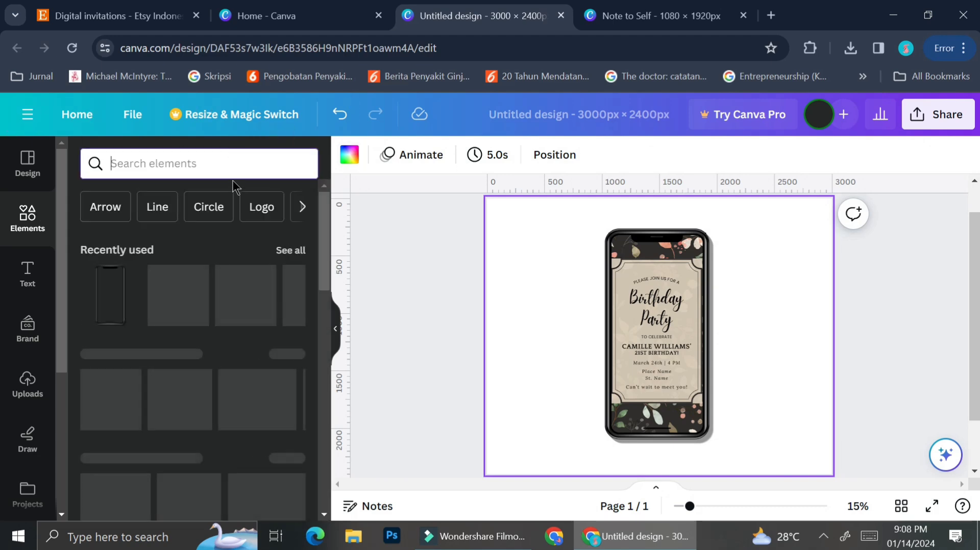
type("backgrounf")
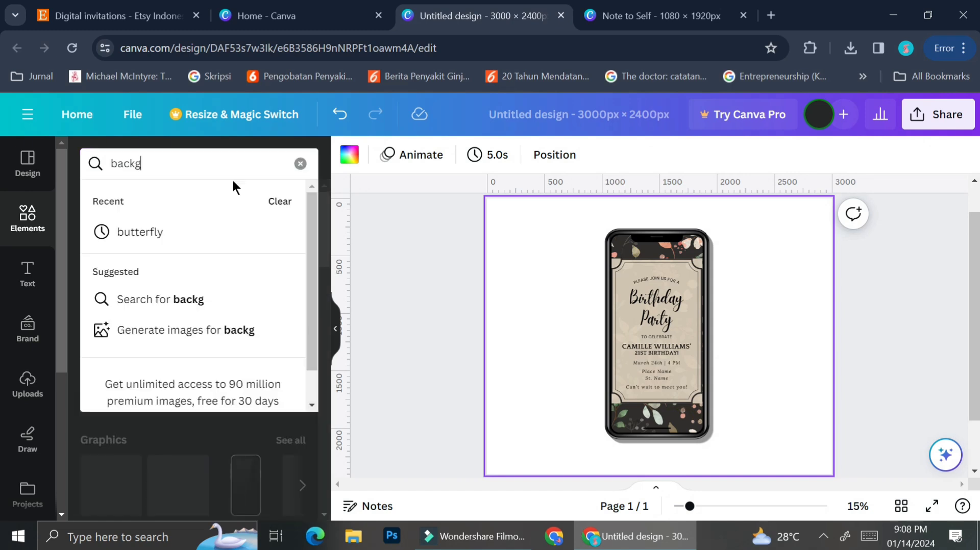
key("BackSpace")
type("d")
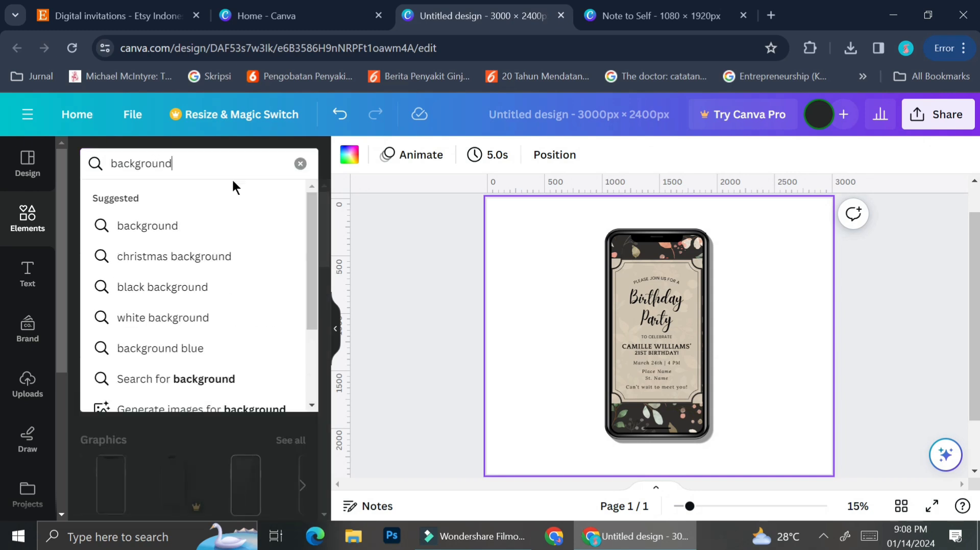
key("Return")
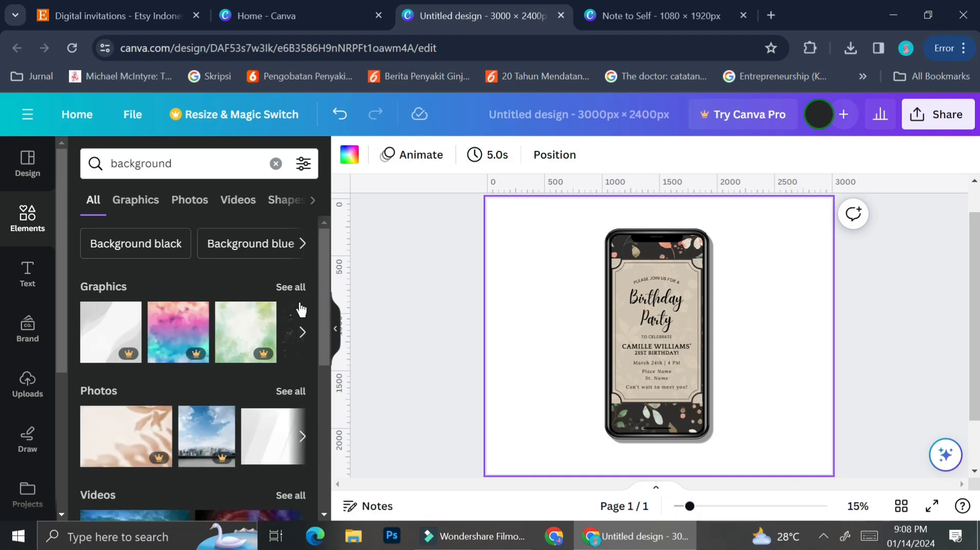
left_click(283, 392)
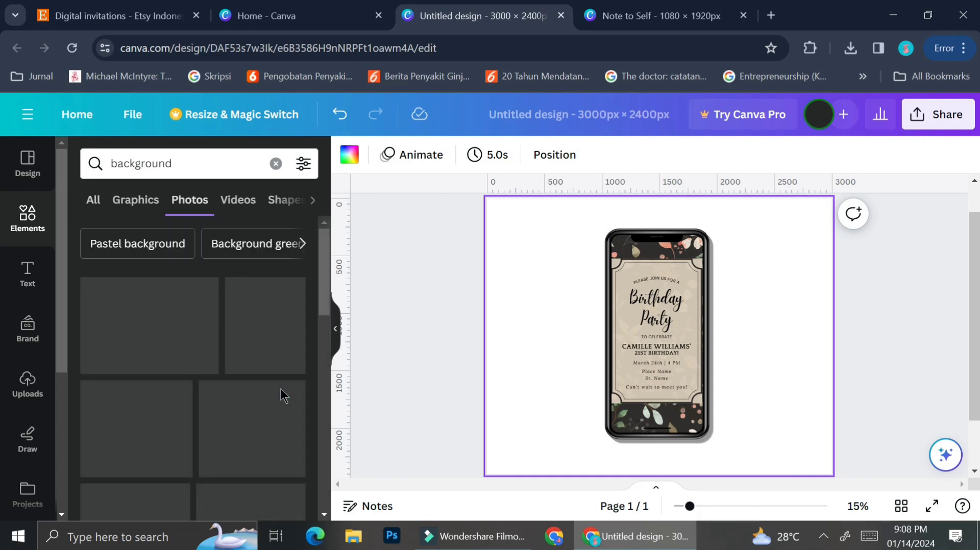
scroll(279, 384, "down", 3)
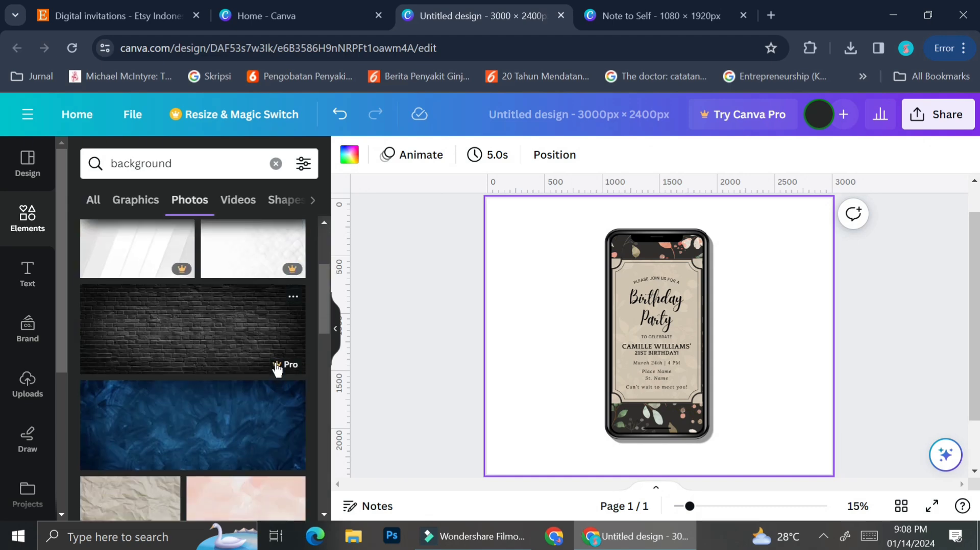
scroll(278, 378, "down", 5)
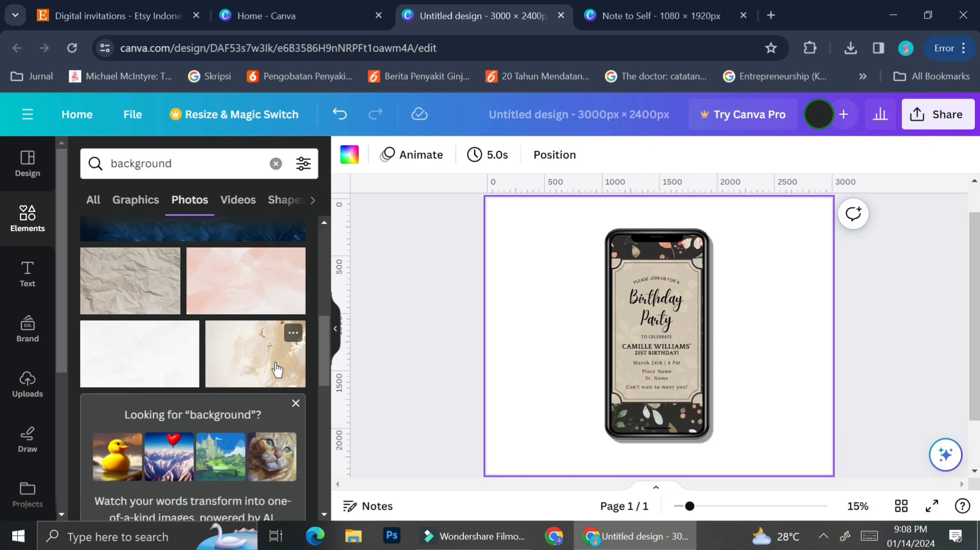
left_click(277, 370)
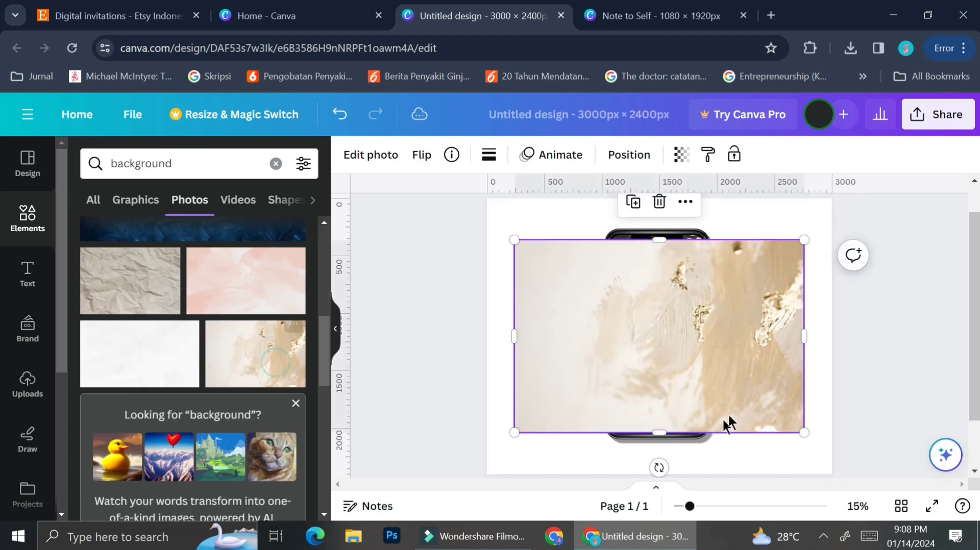
Send the cream-and-gold painted photo behind the phone mockup, align it with the page corner and enlarge it to cover the page.
right_click(746, 376)
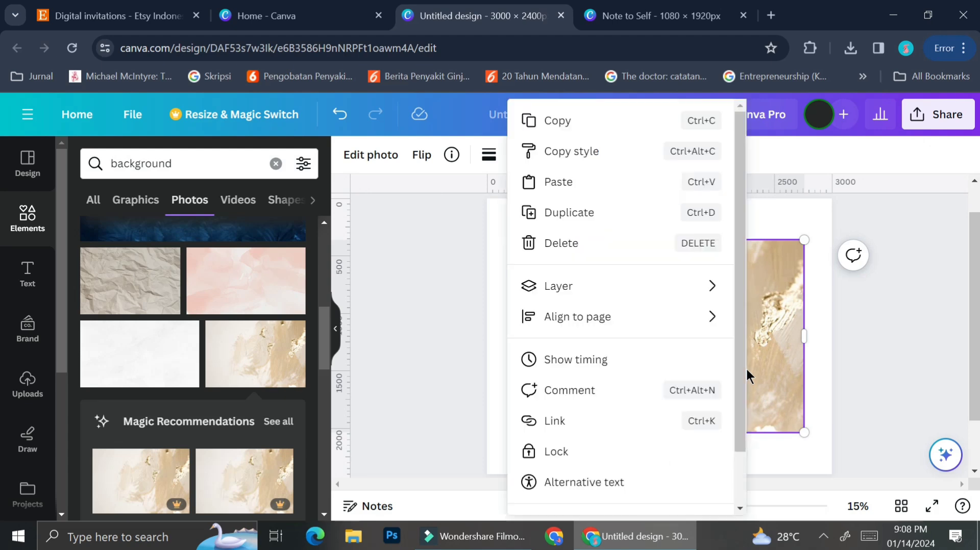
mouse_move(696, 293)
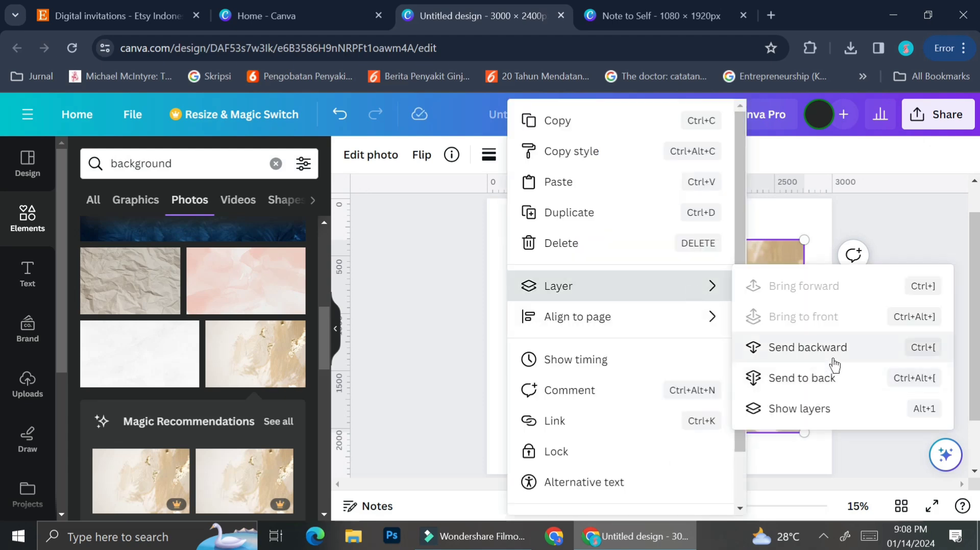
left_click(816, 358)
left_click_drag(740, 333, 740, 326)
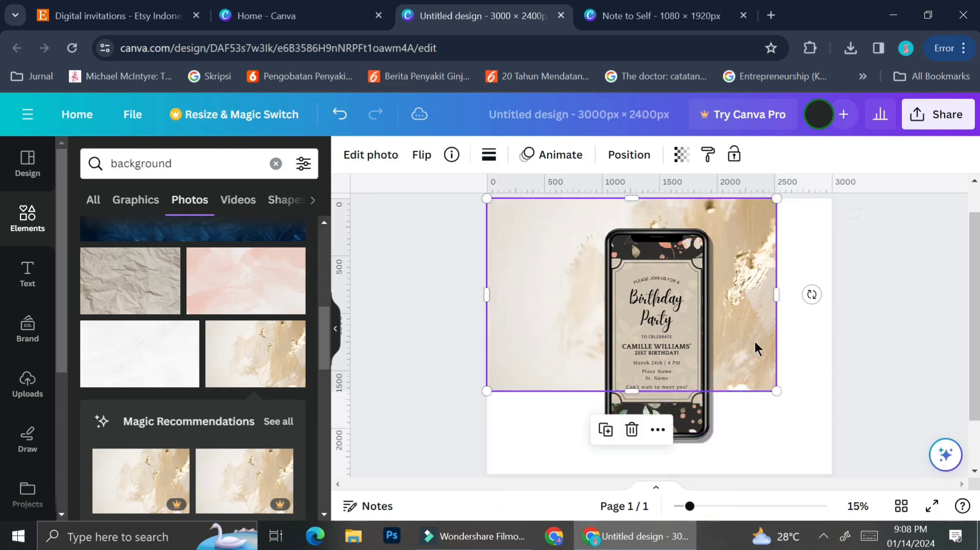
mouse_move(777, 391)
left_mouse_down()
mouse_move(811, 495)
mouse_move(864, 533)
mouse_move(902, 543)
left_mouse_up()
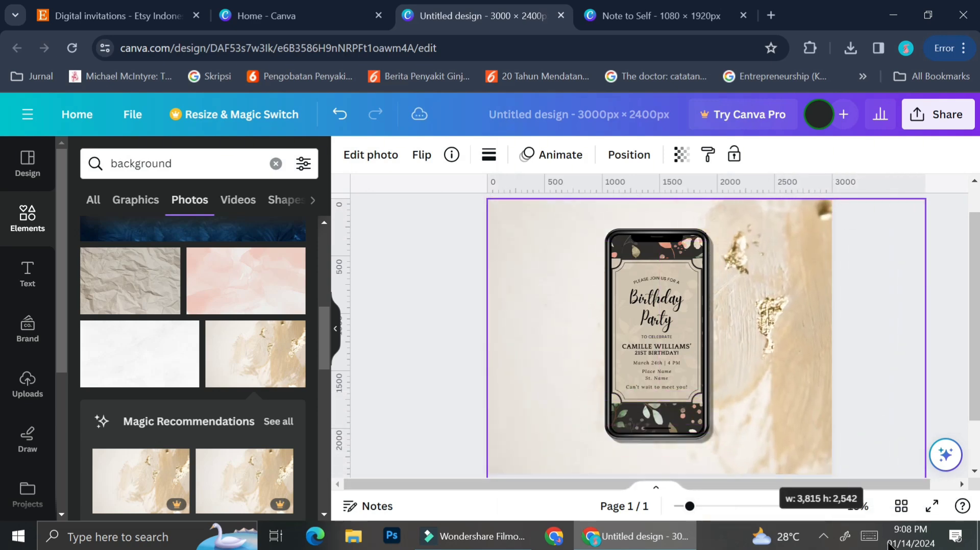
Shift the enlarged painted background photo sideways behind the phone so more gold texture shows around it.
double_click(773, 370)
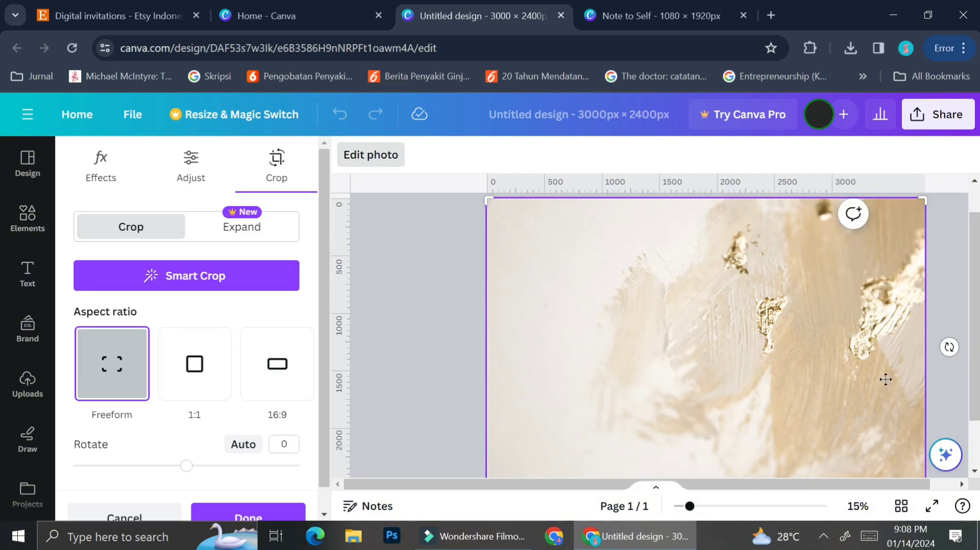
left_click(442, 297)
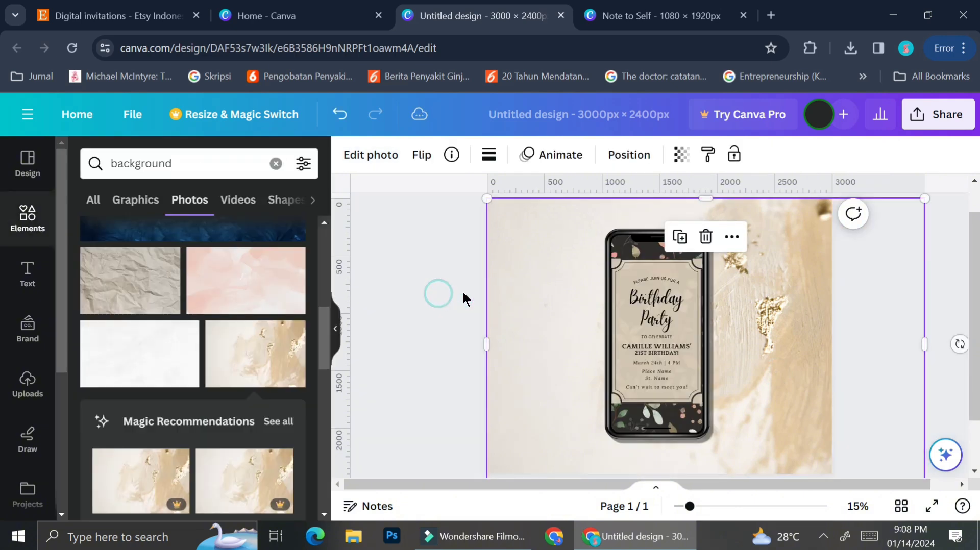
double_click(786, 321)
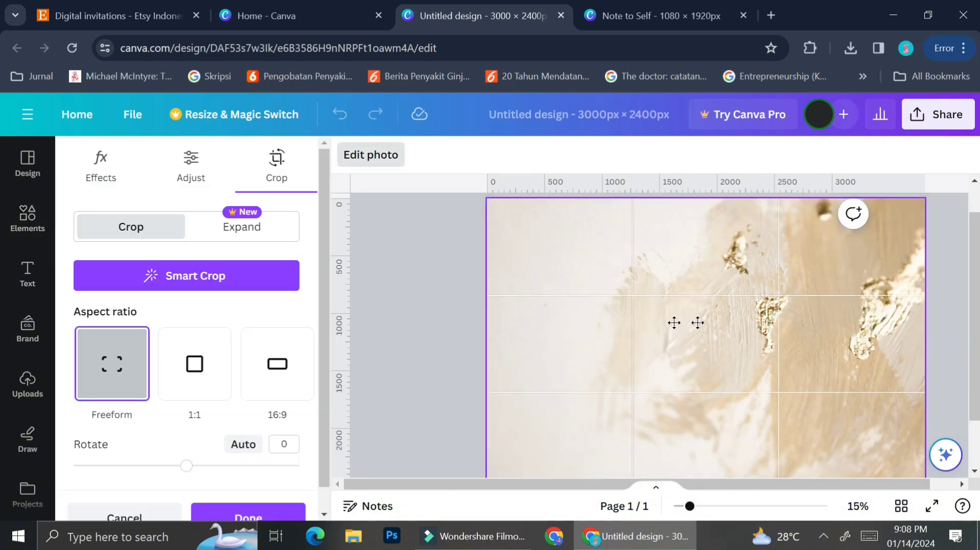
left_click(476, 316)
left_click_drag(764, 328, 706, 332)
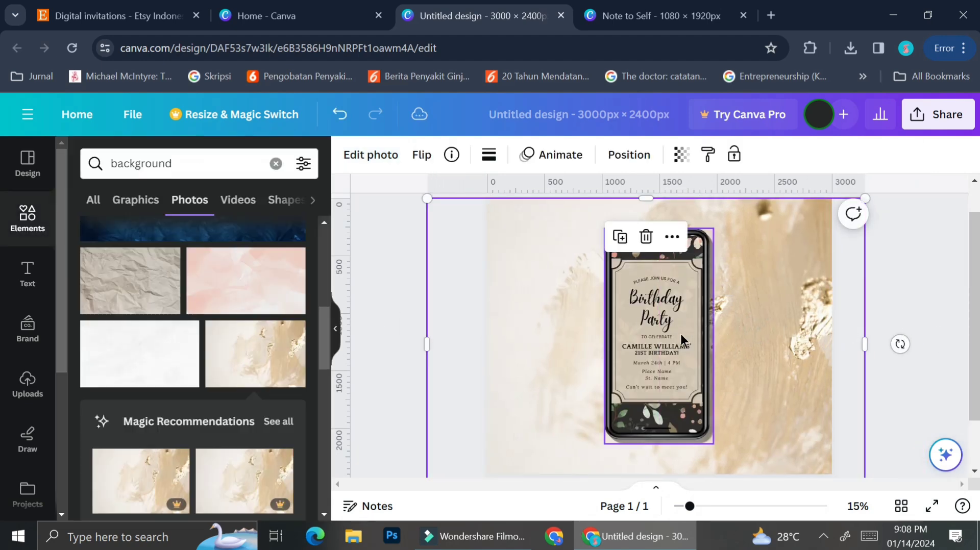
left_click(940, 322)
scroll(786, 312, "down", 1)
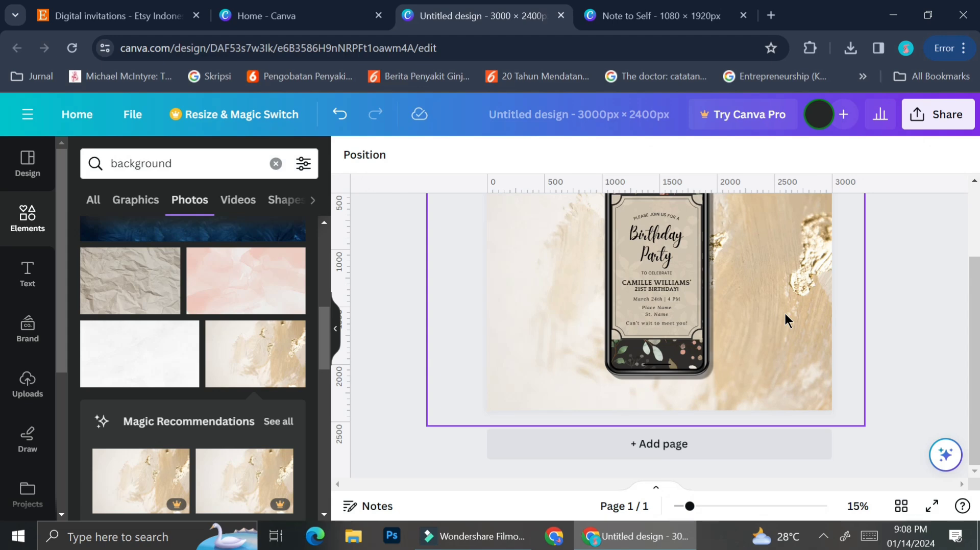
scroll(785, 315, "up", 1)
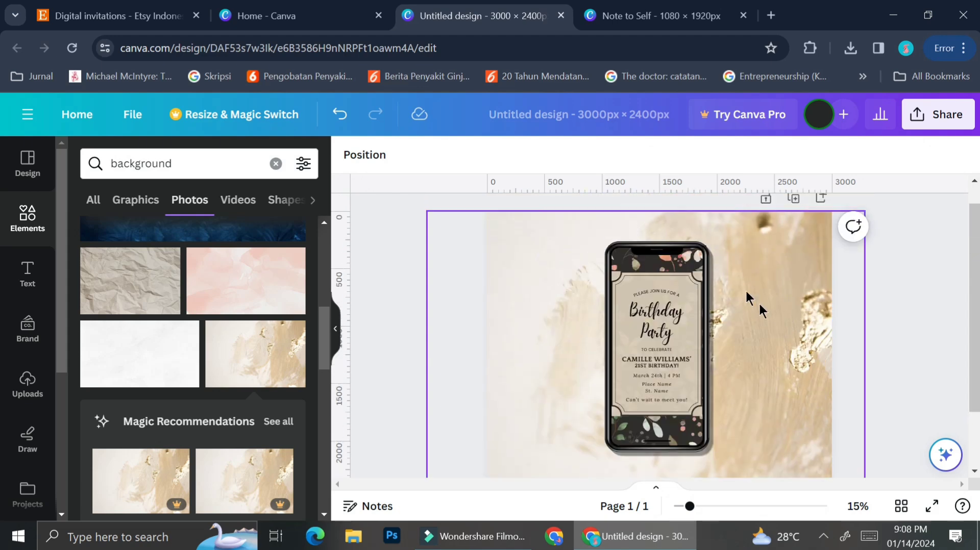
Delete the painted background photo from the mockup page and browse further "background" photos for a replacement.
scroll(274, 312, "down", 5)
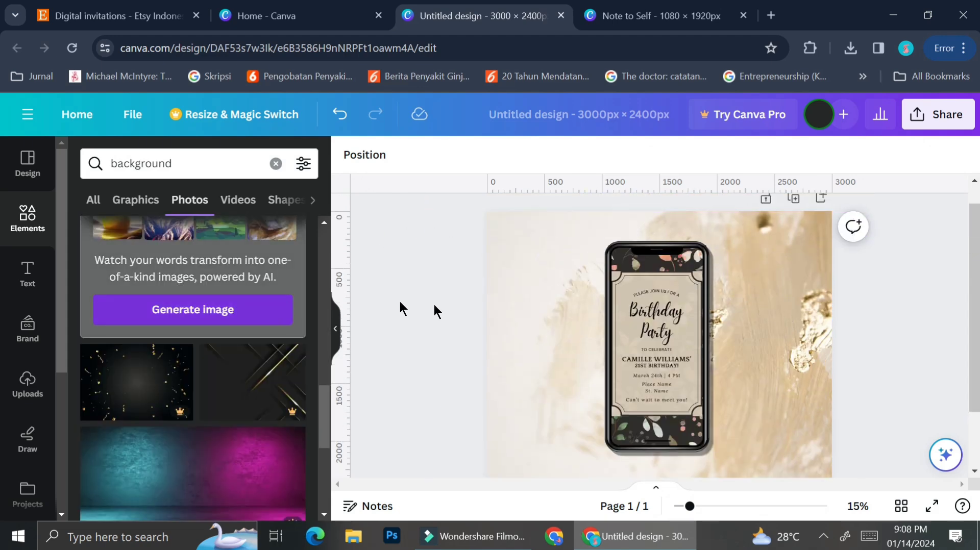
left_click(512, 322)
key("Delete")
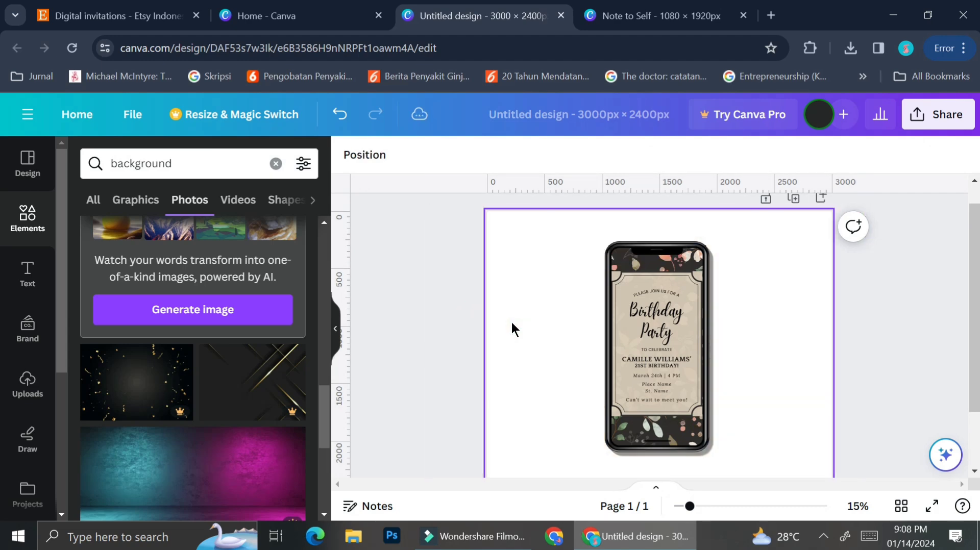
scroll(195, 409, "down", 5)
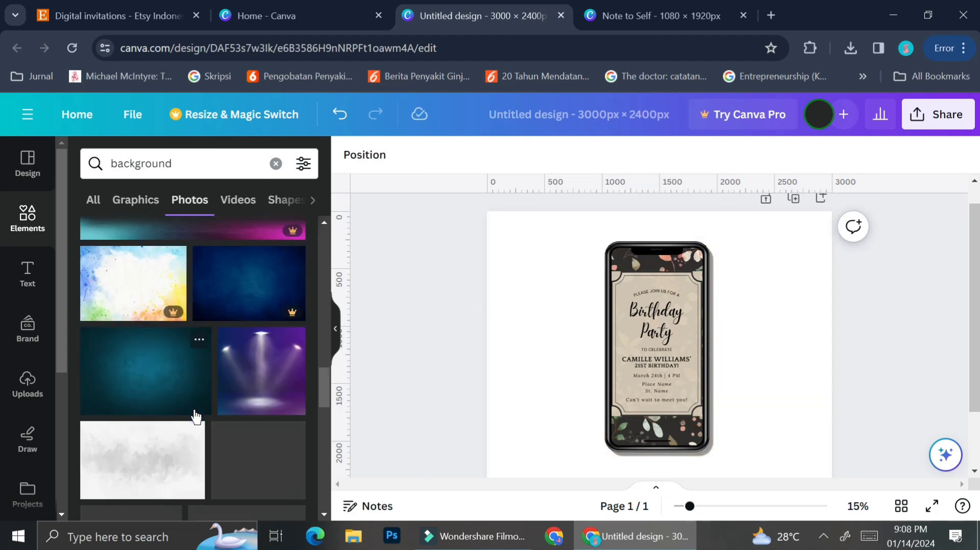
scroll(194, 411, "down", 5)
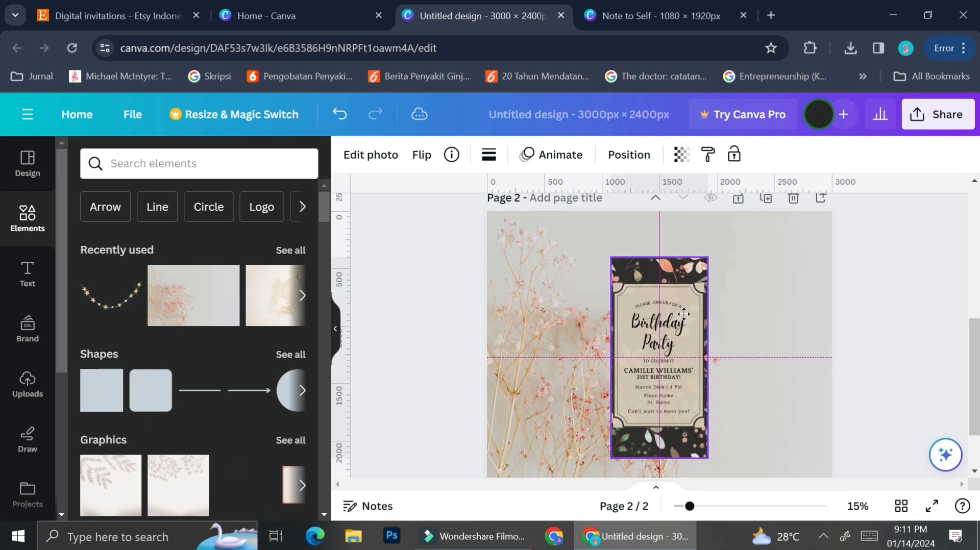
left_click(685, 313)
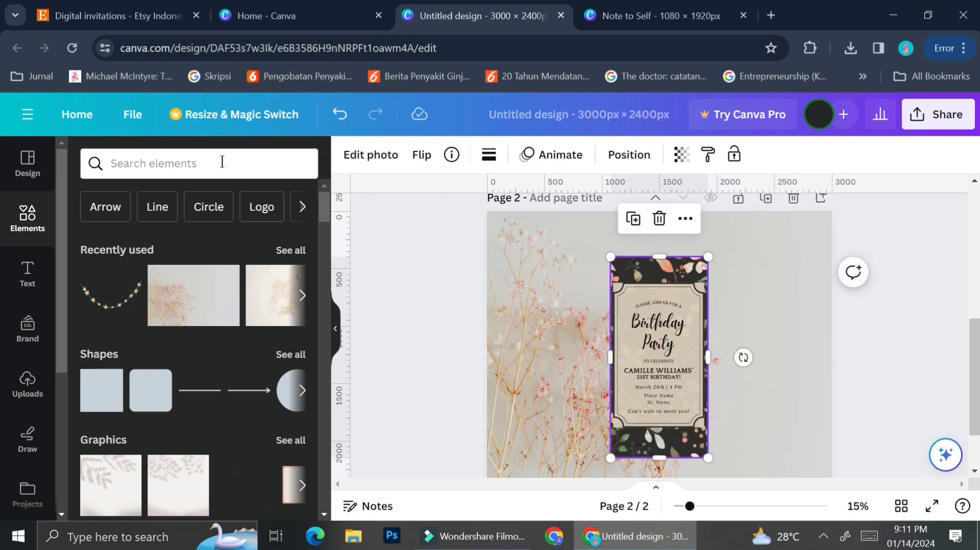
left_click(222, 162)
type("b")
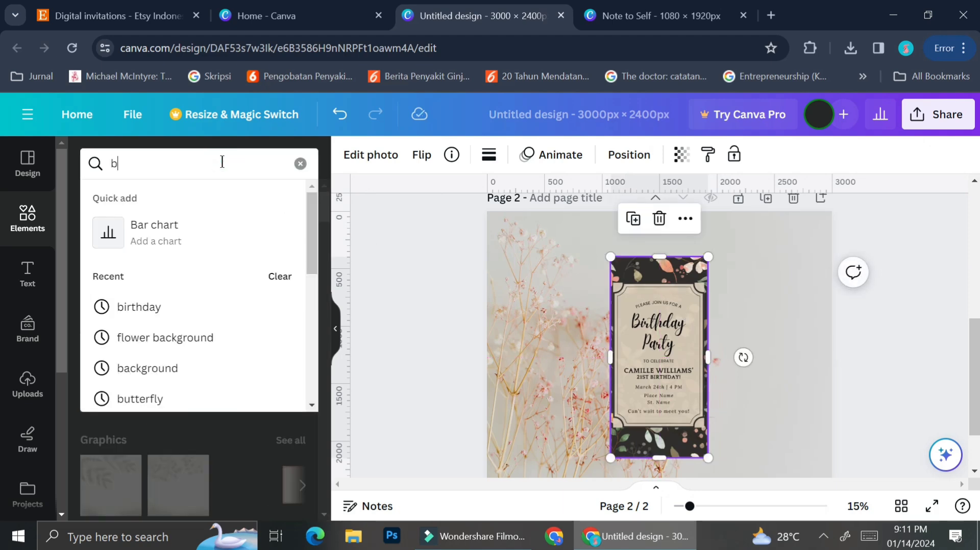
key("BackSpace")
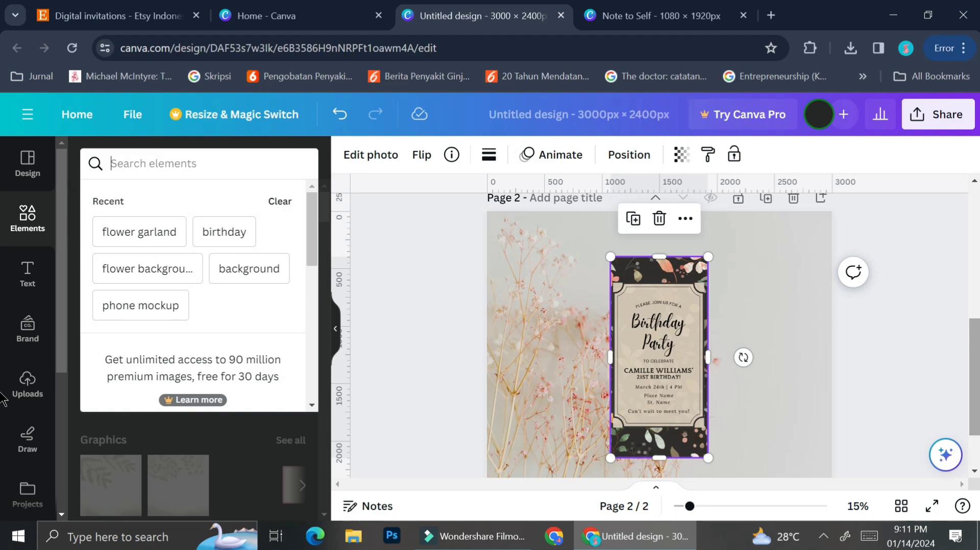
left_click(662, 306)
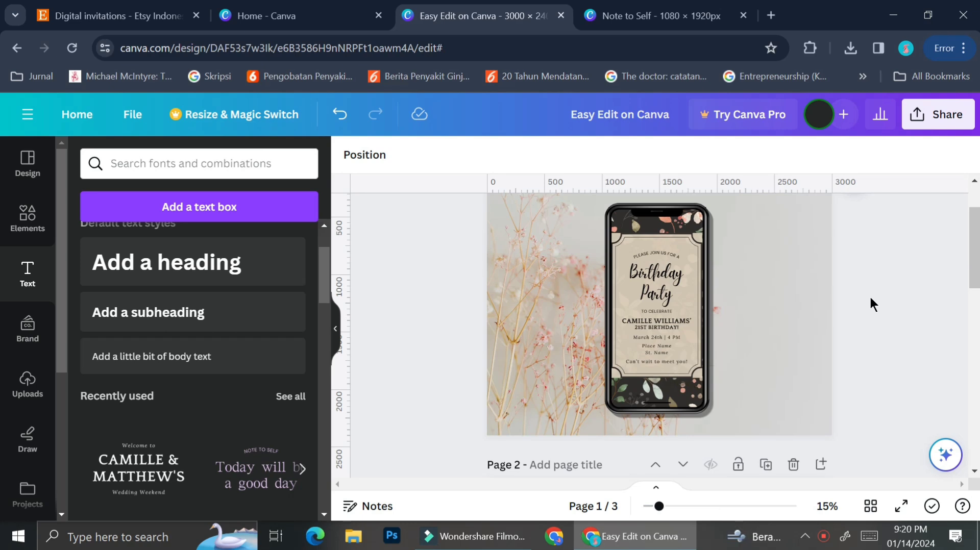
Return to the Canva home page, clear the custom design's width and change its unit to inches.
left_click(258, 7)
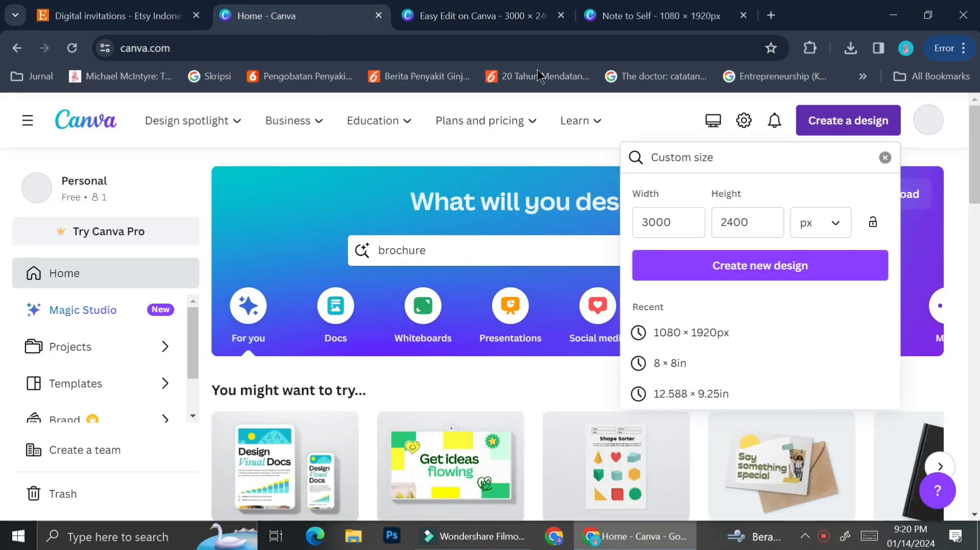
left_click(696, 224)
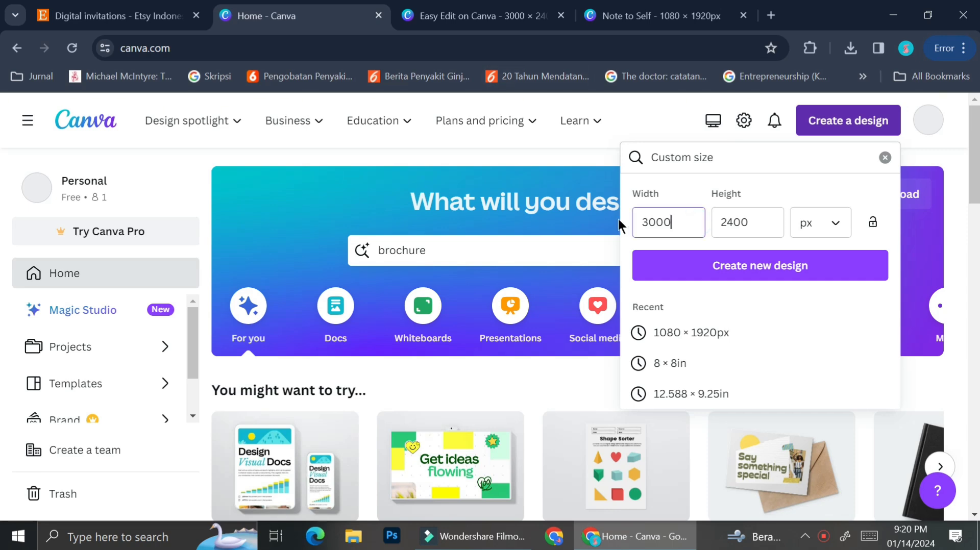
double_click(672, 221)
key("BackSpace")
left_click(843, 225)
left_click(787, 304)
Set the custom size to 8.5 × 11 in and create the new design.
left_click(681, 221)
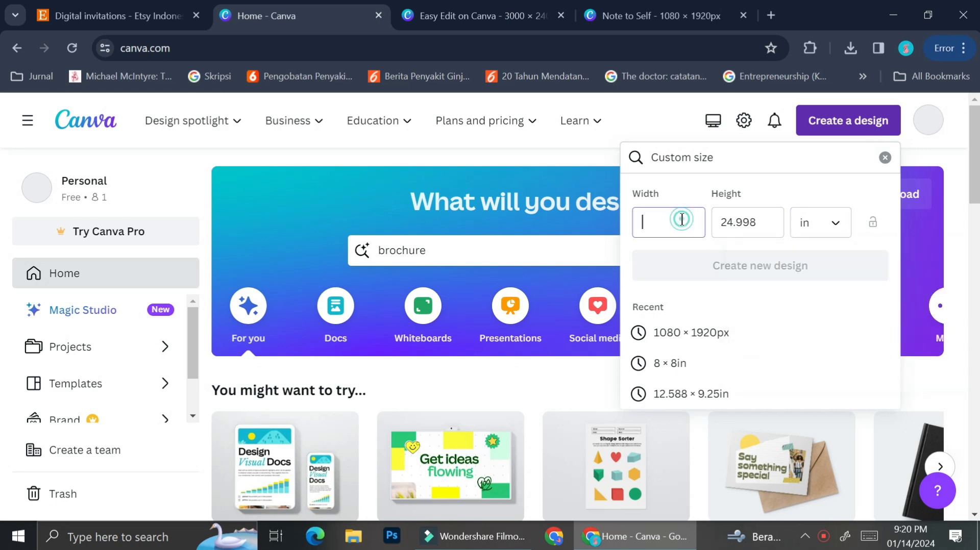
type("8")
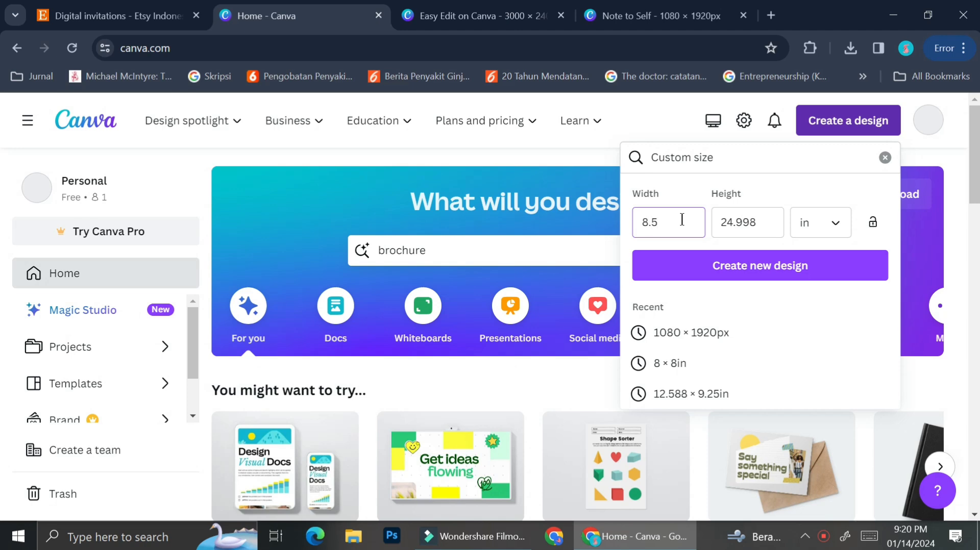
type(".5")
key("Tab")
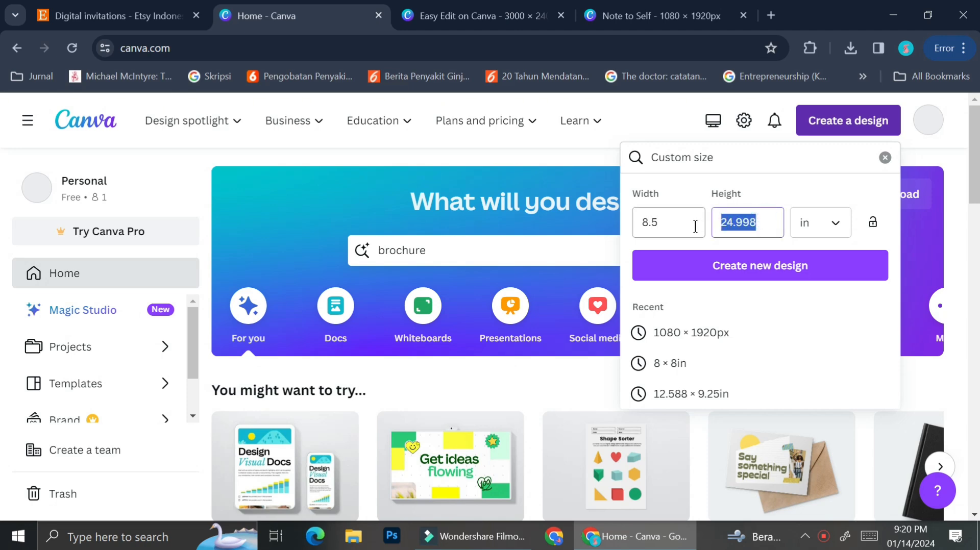
type("11")
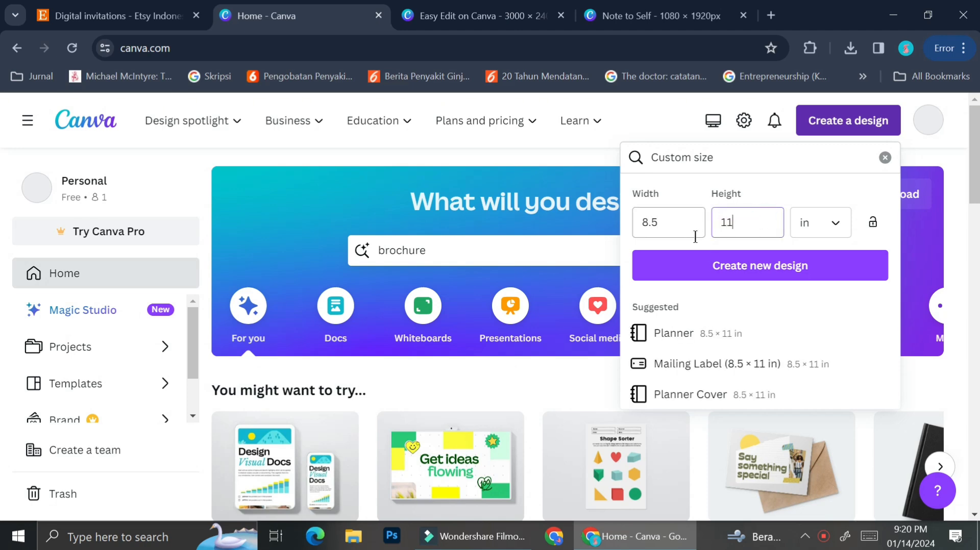
left_click(718, 273)
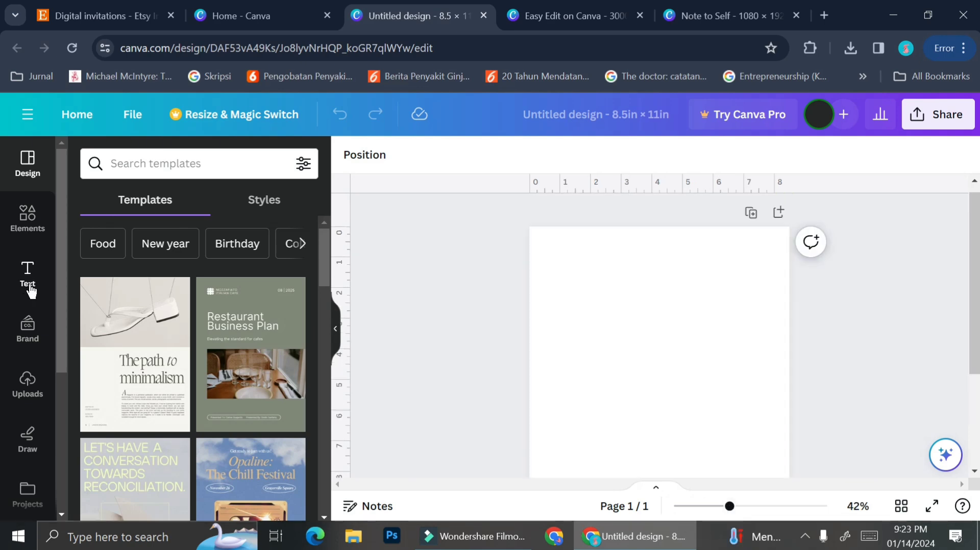
Add the recently used "Wedding Weekend" font combination to the blank page, ungroup it and delete its "Welcome to" line.
left_click(29, 281)
scroll(206, 332, "down", 5)
left_click(139, 251)
left_click(697, 351)
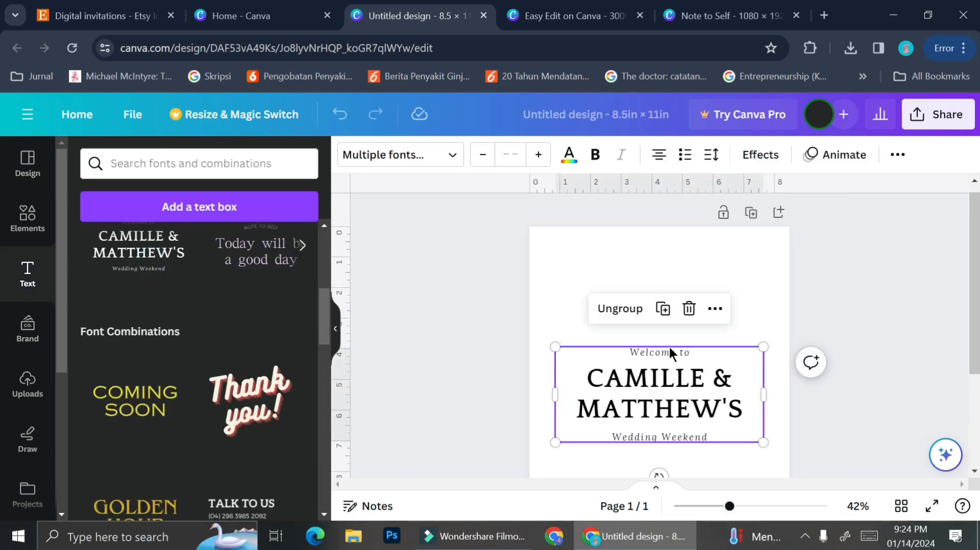
left_click(696, 307)
left_click(664, 351)
key("Delete")
Replace the heading text with "THANK YOU FOR YOUR PURCHASE!", reduce its font size and move it to the top of the page.
triple_click(664, 388)
type("THAN")
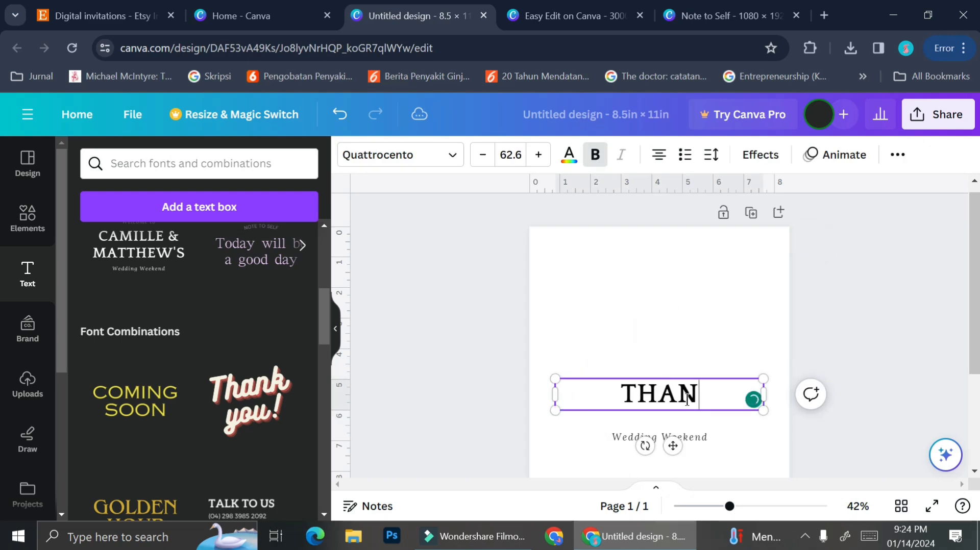
type("K YOU FOR YOUR PURCHASE!")
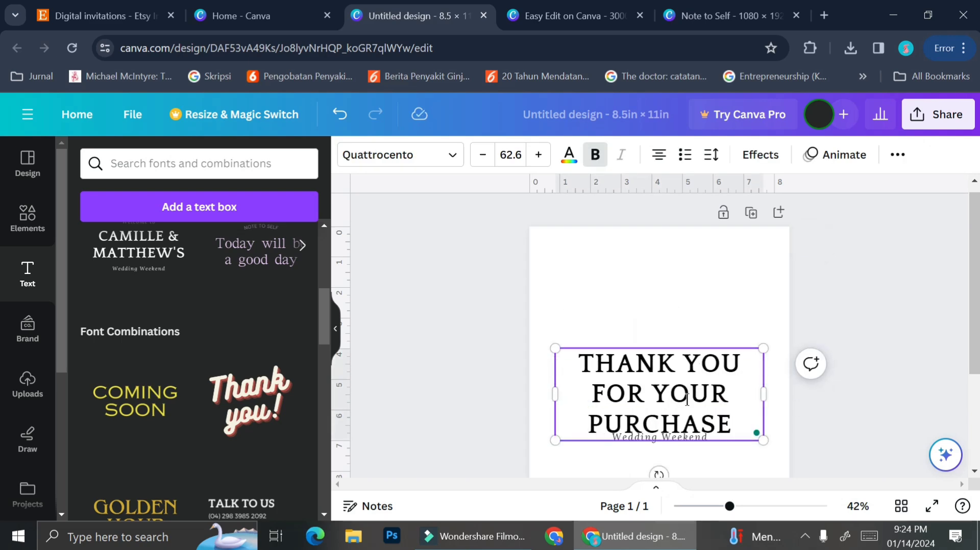
left_click(482, 155)
left_click_drag(698, 407, 698, 289)
Move the "Wedding Weekend" line directly below the heading and replace its text with "Click Here to Customize Your Invitation".
left_click_drag(681, 437, 680, 318)
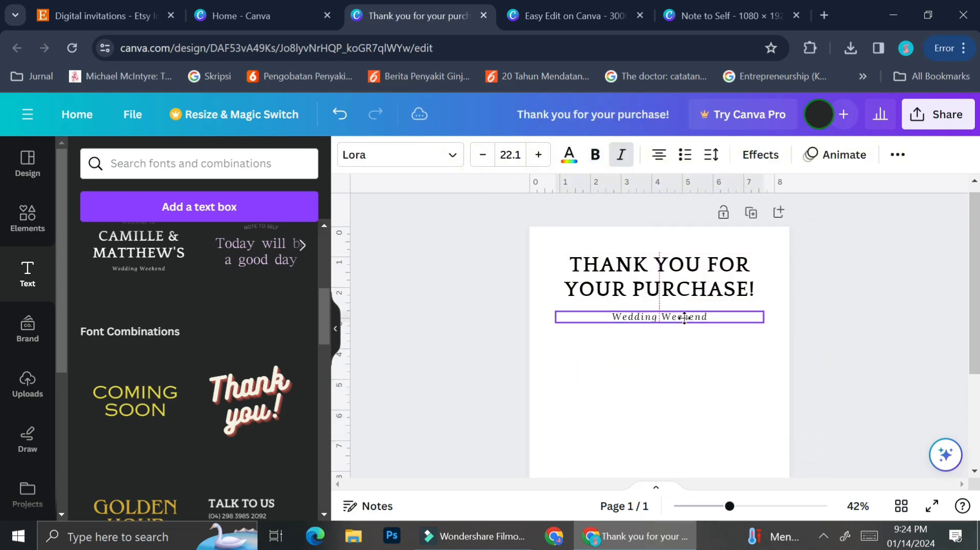
double_click(699, 317)
key("BackSpace")
type("Click Here to C")
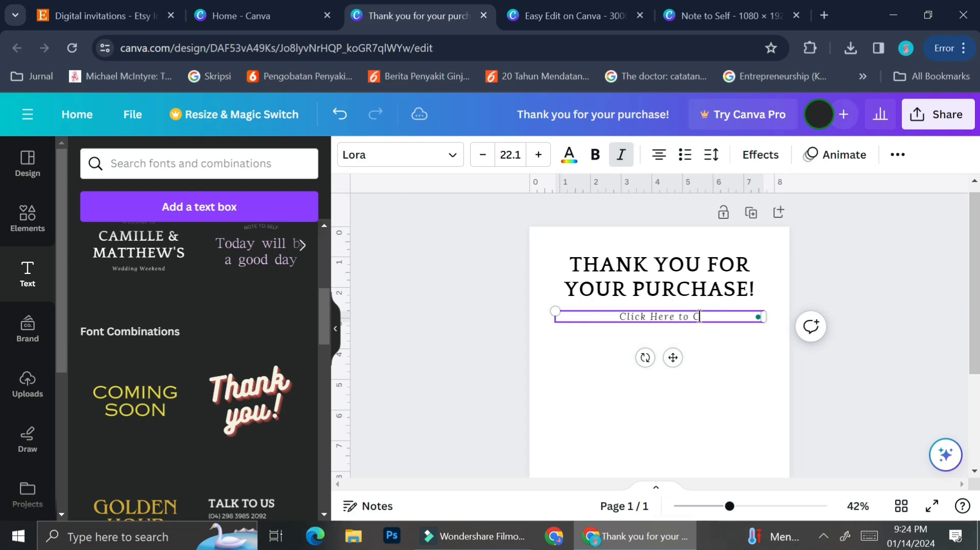
type("ustomize Your Invitation")
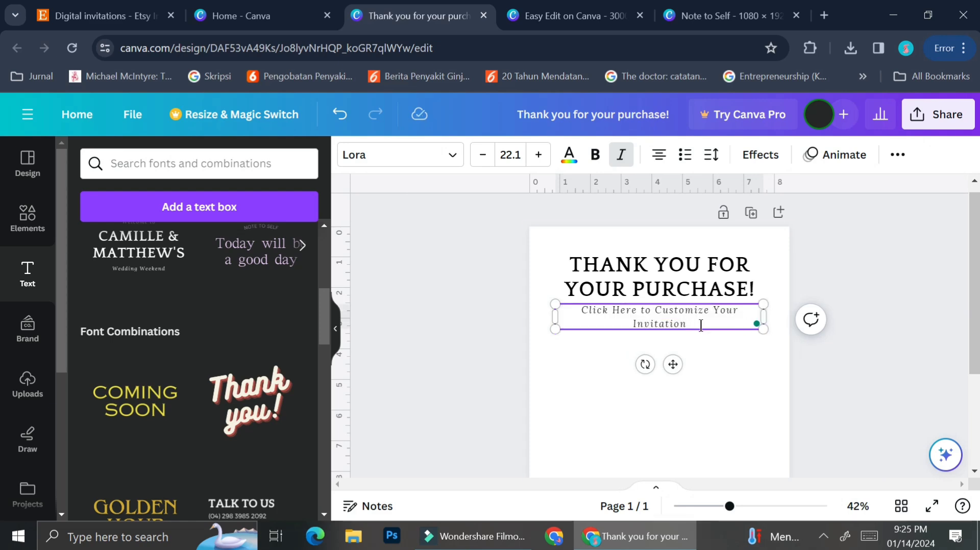
Enlarge the "Click Here to Customize Your Invitation" text, then make the thank-you heading slightly smaller and nudge it up.
left_click_drag(599, 307, 579, 309)
left_click(539, 155)
left_click(538, 155)
left_click(724, 283)
left_click(482, 154)
left_click_drag(678, 278, 678, 275)
left_click(700, 323)
left_click(732, 363)
Place the uploaded birthday invitation image centred on the page below the "Click Here to Customize Your Invitation" text.
scroll(732, 363, "down", 2)
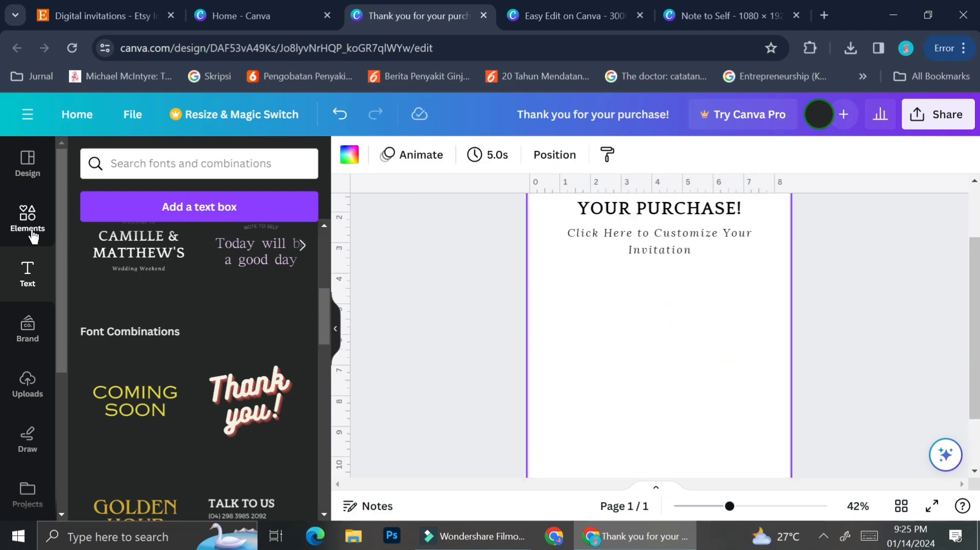
left_click(20, 220)
left_click(28, 385)
left_click_drag(109, 438, 681, 311)
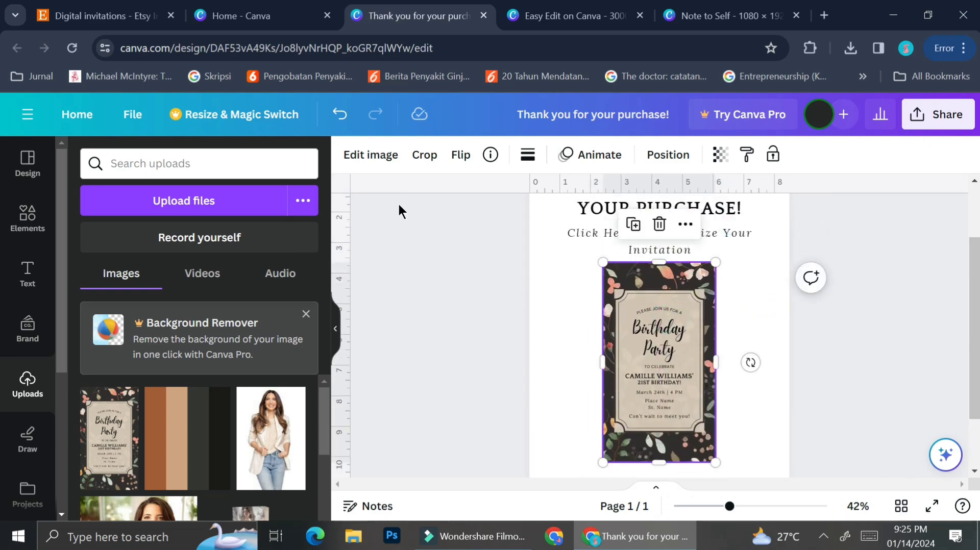
Apply the Angle shadow effect to the invitation image and deselect it.
left_click(371, 155)
left_click(131, 365)
left_click(131, 365)
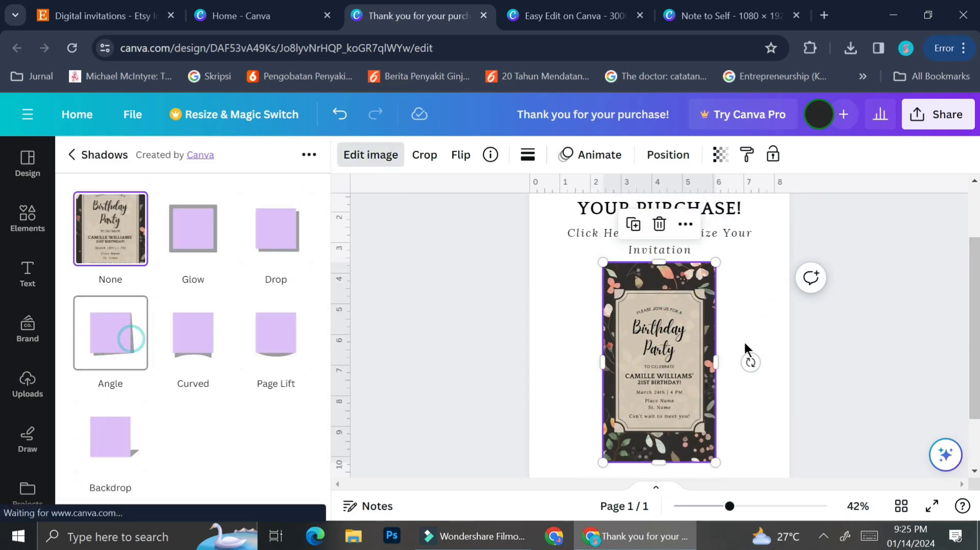
left_click(858, 367)
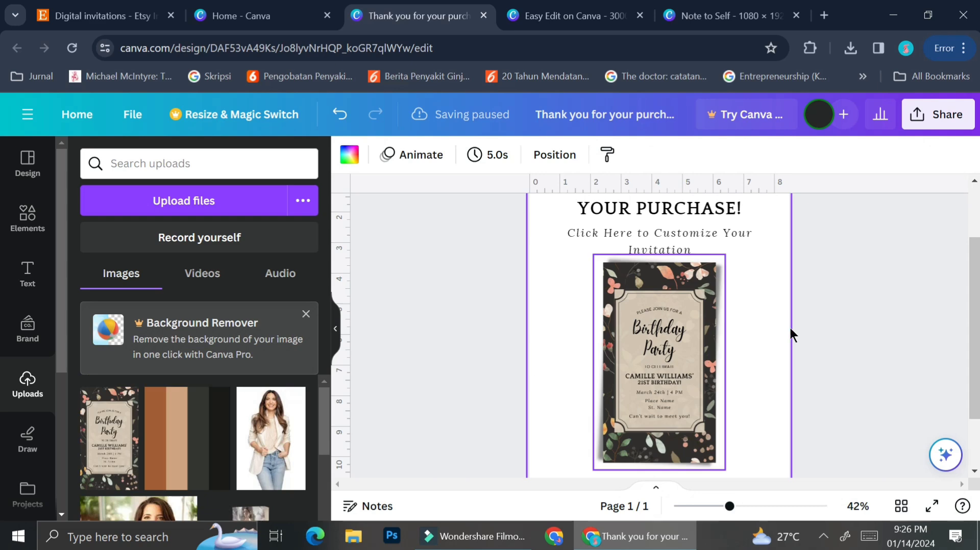
Search the photo elements for "wall" and add the light grey textured wall photo to the page.
scroll(411, 278, "down", 2)
left_click(154, 164)
type("wall")
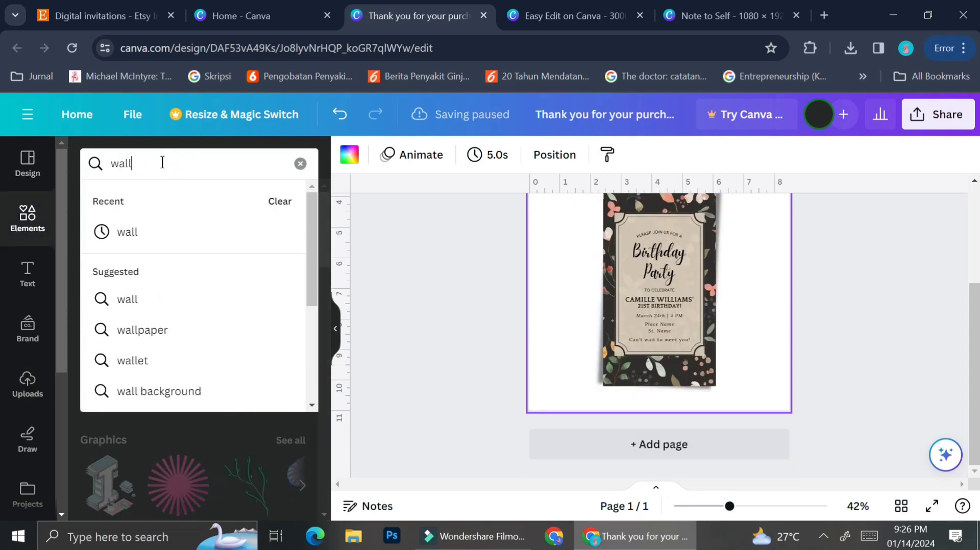
key("Return")
left_click(190, 200)
left_click(255, 319)
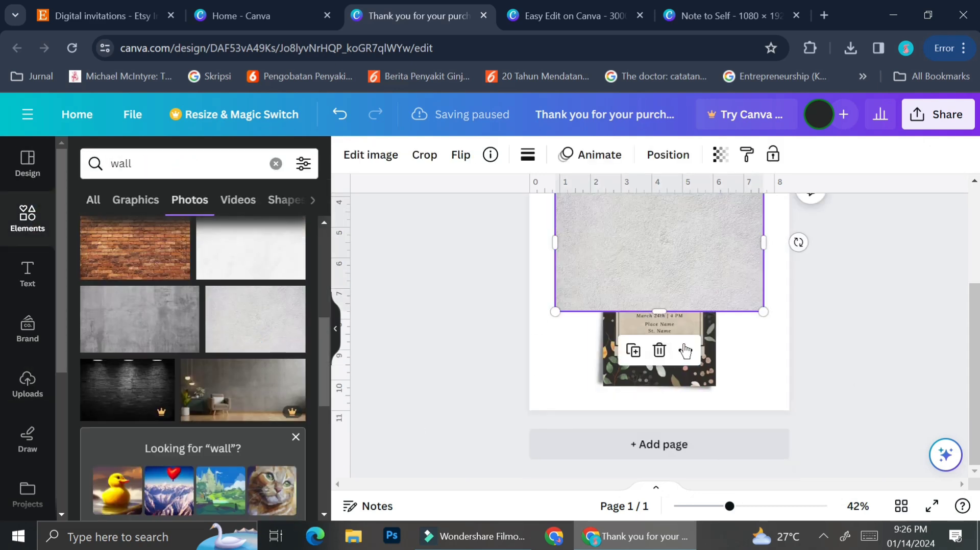
Set the textured wall photo as the background of the thank-you page.
left_click_drag(686, 449, 590, 344)
right_click(666, 388)
left_click(602, 347)
left_click_drag(658, 332, 833, 264)
scroll(659, 255, "up", 3)
left_click(659, 317)
Add a square shape, stretch it into a wide bar, and place it behind the "Click Here to Customize Your Invitation" text.
left_click(276, 163)
left_click_drag(102, 390, 765, 318)
left_click_drag(659, 278, 659, 303)
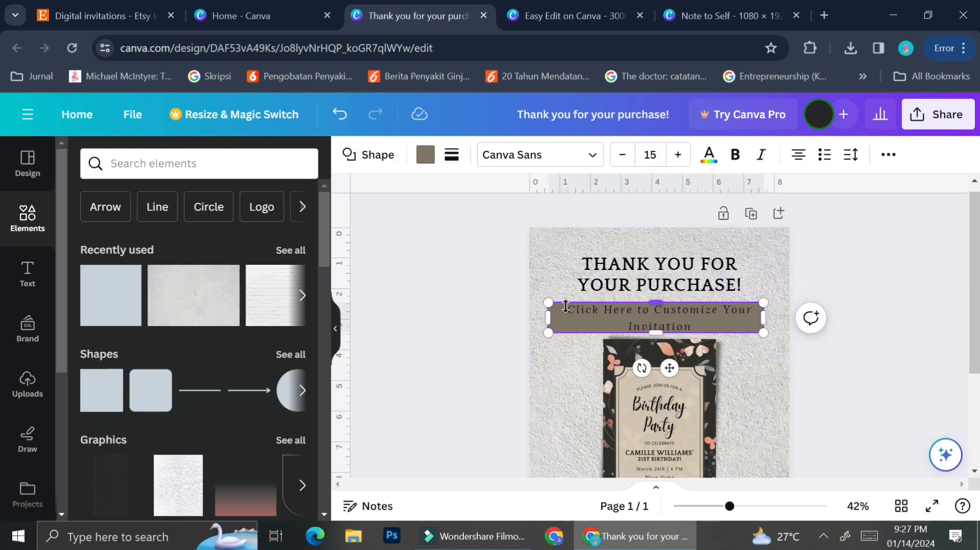
Fill the bar behind the "Click Here to Customize Your Invitation" text with white and trim its width to fit the text.
left_click(425, 154)
left_click(248, 247)
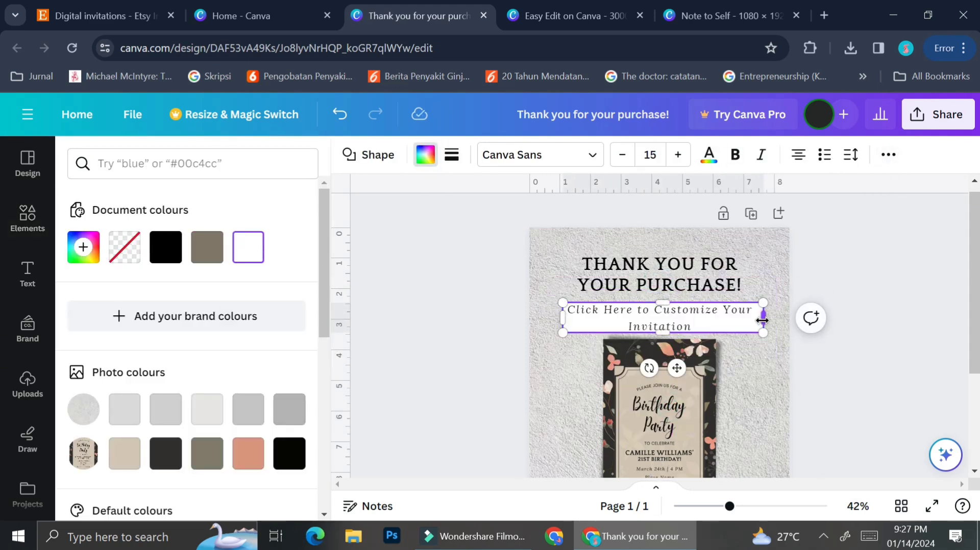
left_click(712, 331)
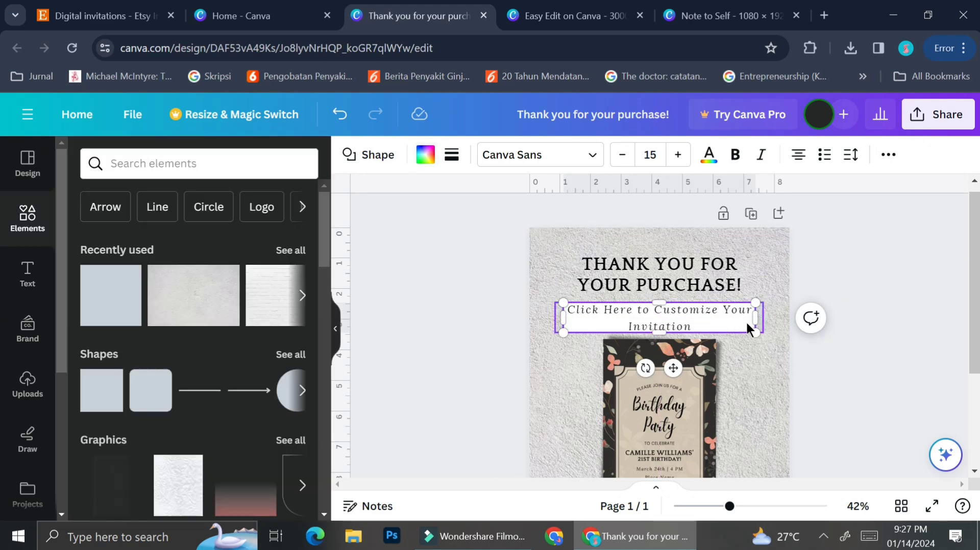
left_click(748, 327)
left_click(494, 321)
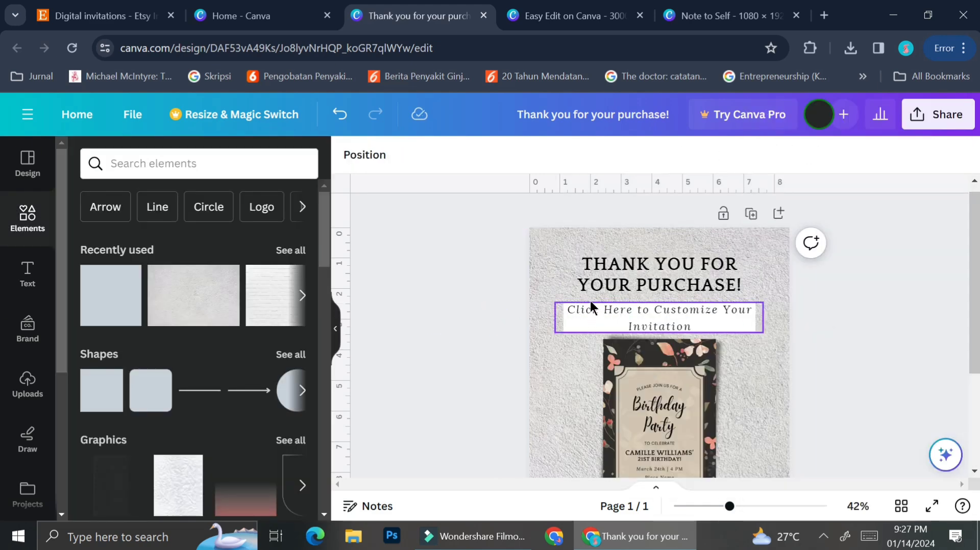
Link the "Click Here to Customize Your Invitation" text to the web address copied from the "Note to Self" birthday invitation design.
left_click(756, 319)
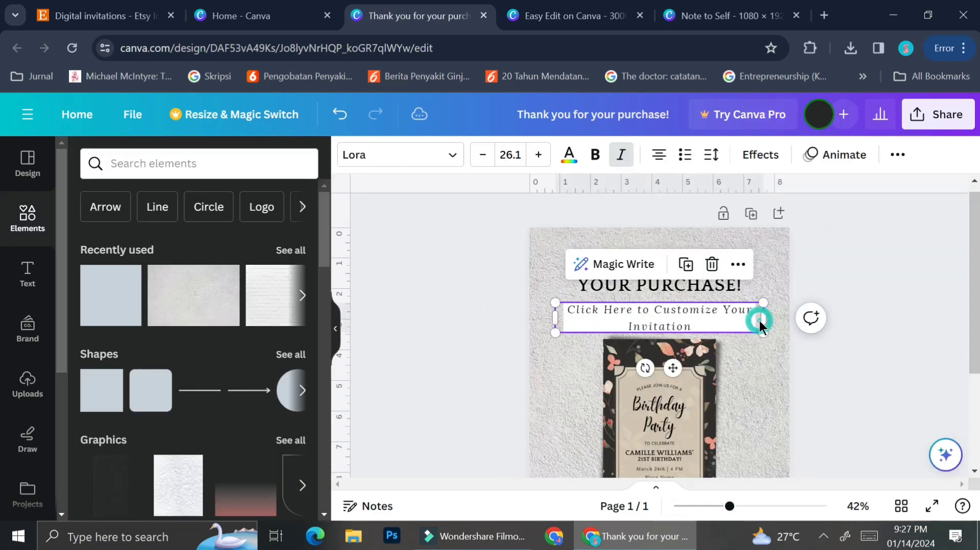
left_click(738, 264)
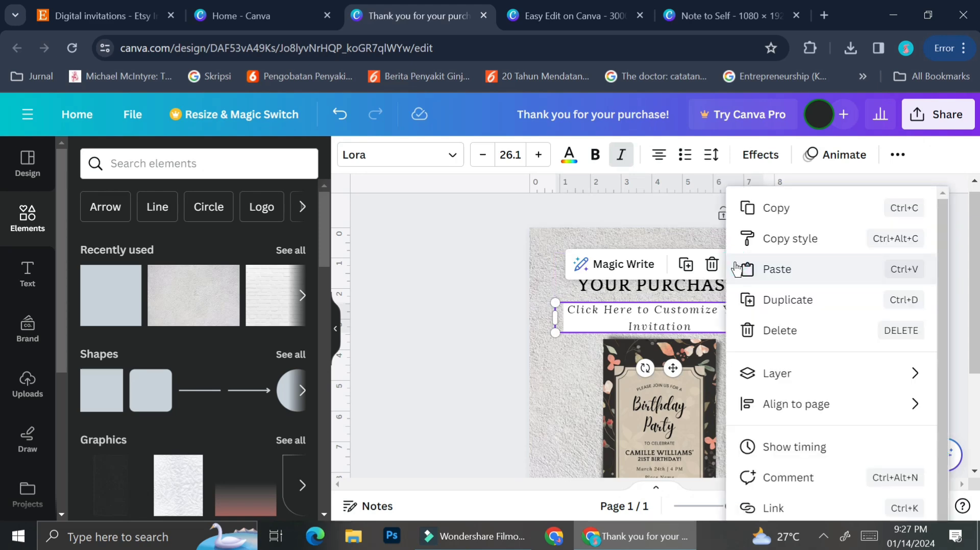
left_click(810, 517)
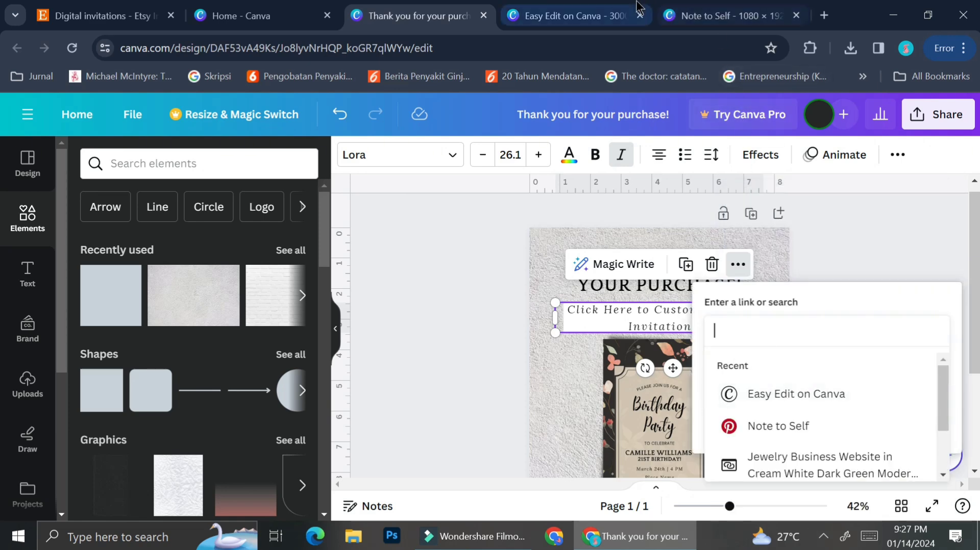
left_click(689, 14)
left_click(546, 43)
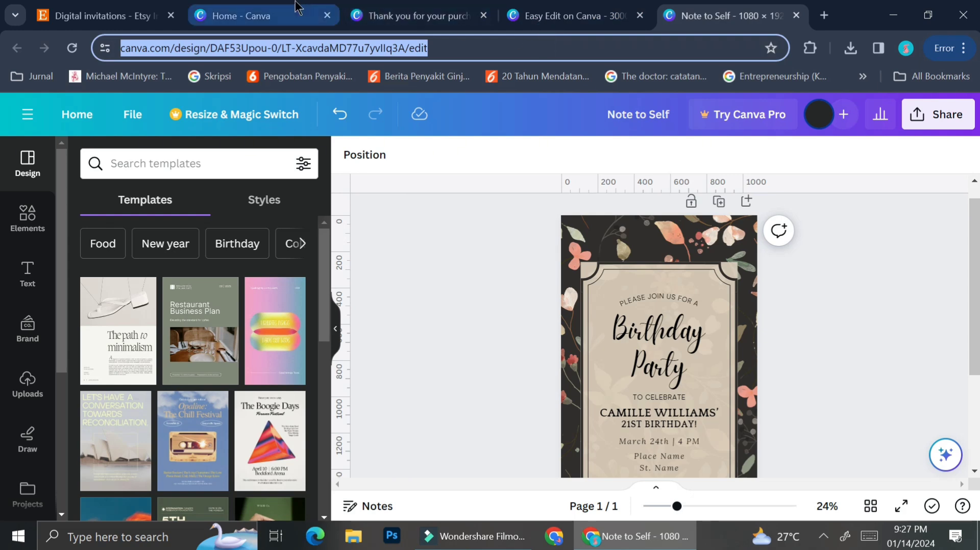
left_click(408, 15)
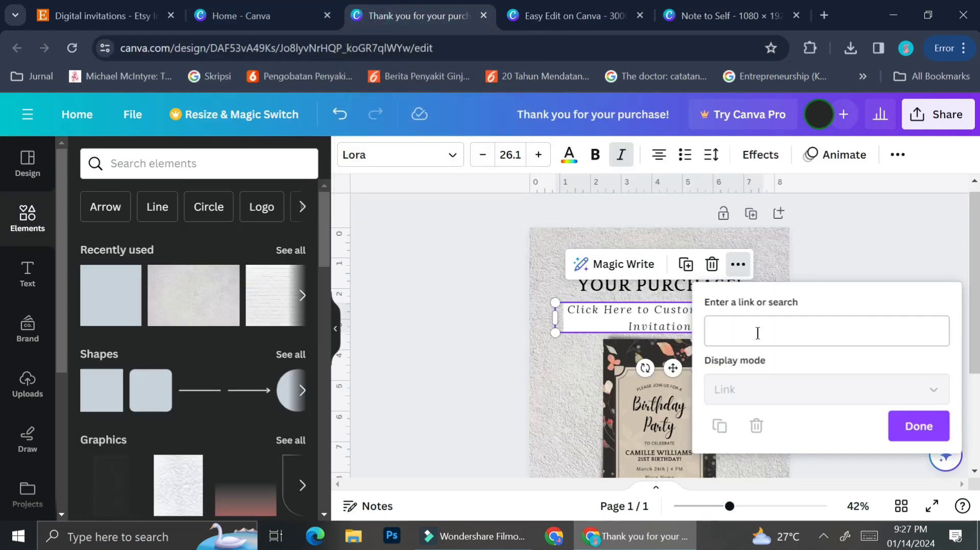
key("ctrl+v")
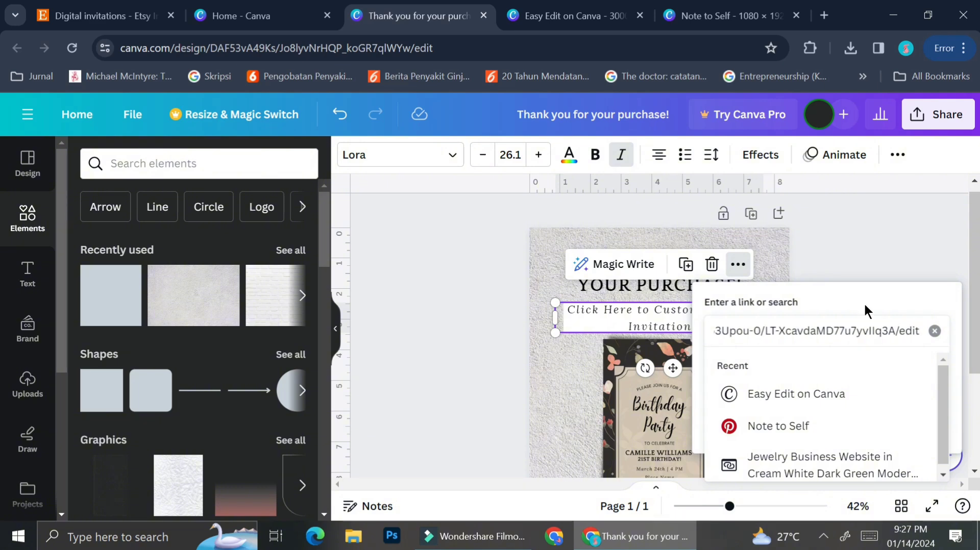
scroll(888, 422, "down", 1)
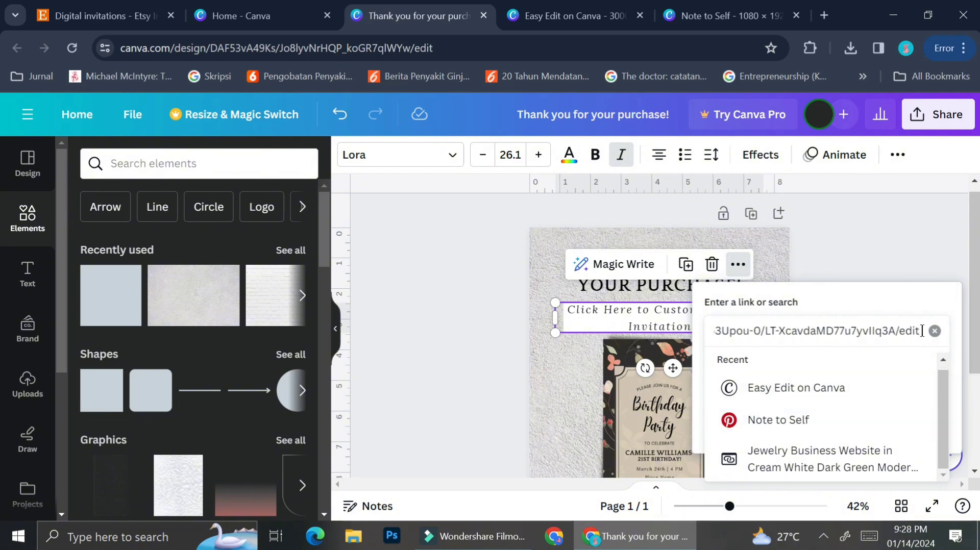
key("Return")
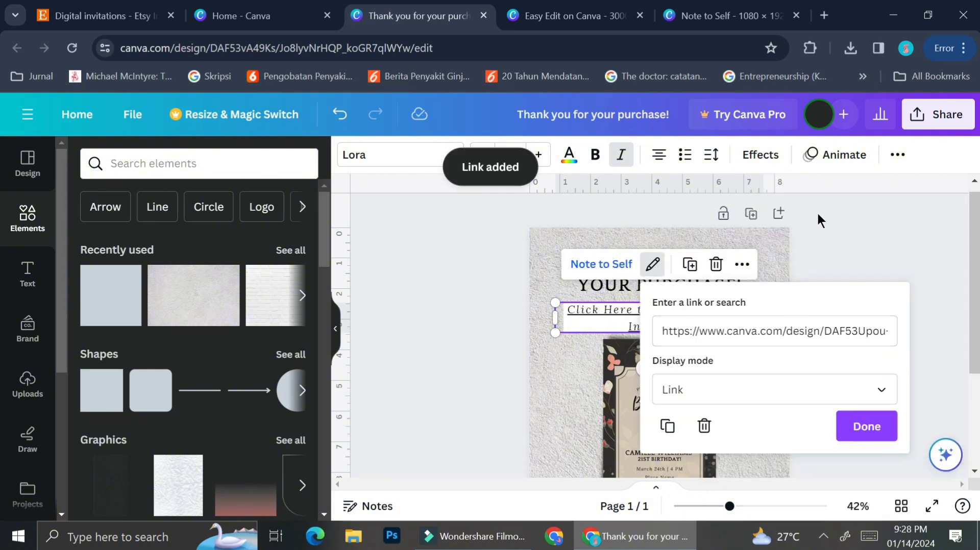
left_click(888, 258)
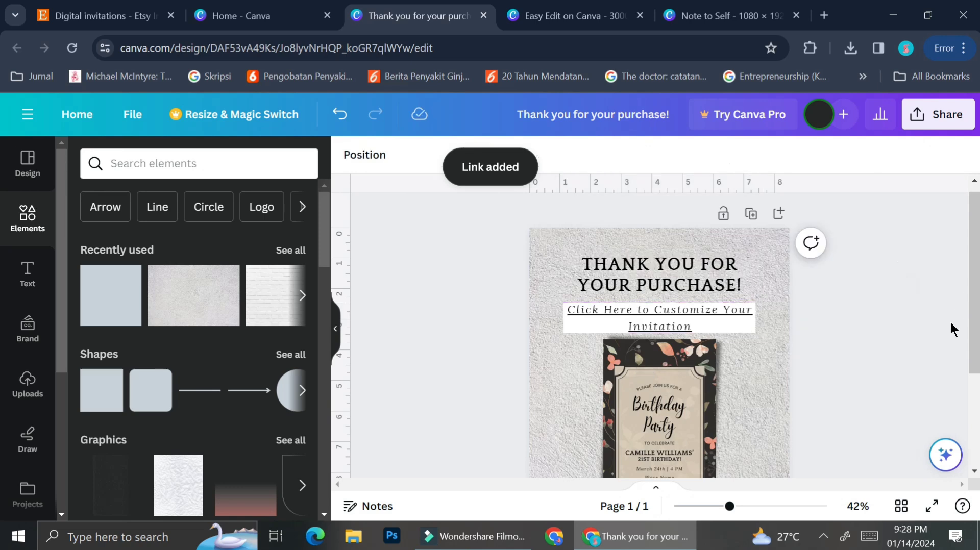
Rename the thank-you page design as "Floral Birthday Invitation".
scroll(899, 340, "down", 2)
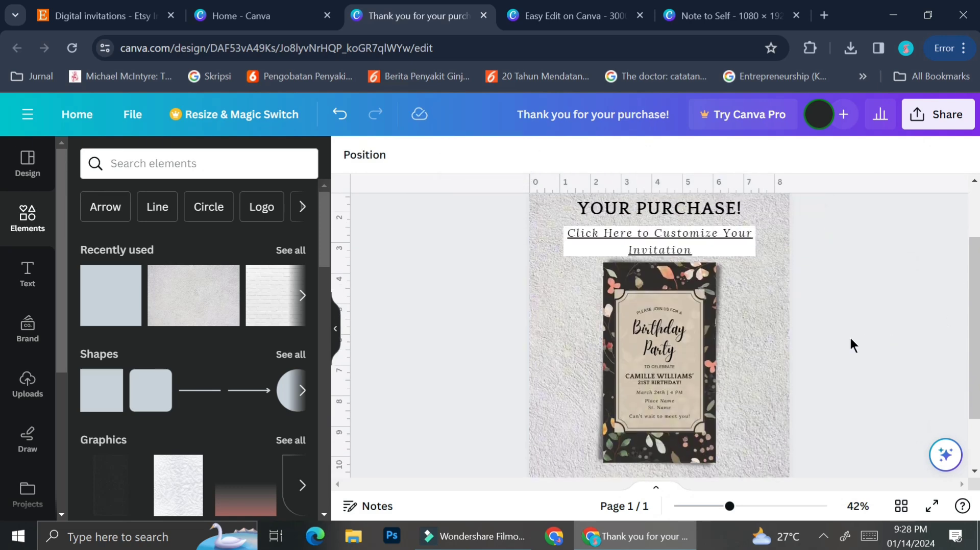
left_click(594, 117)
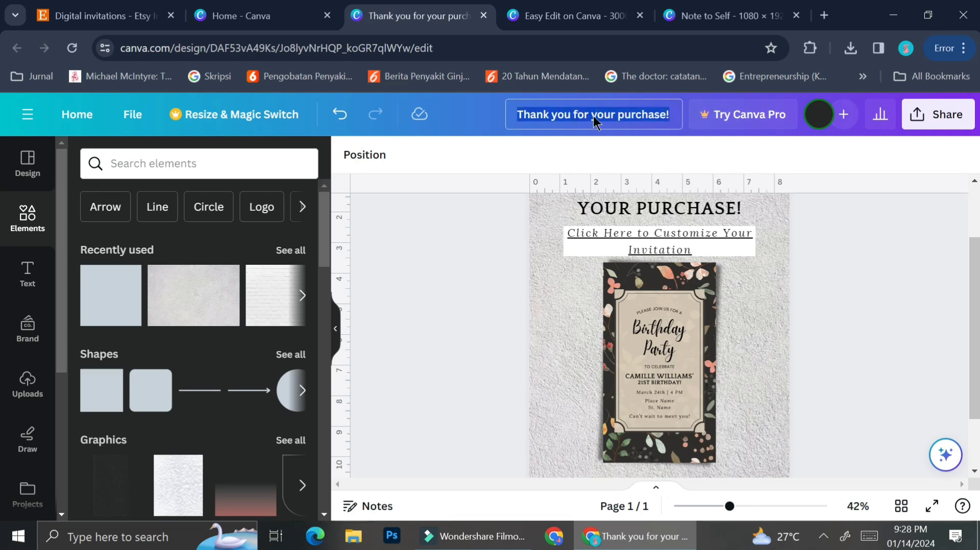
type("Floral Birthd")
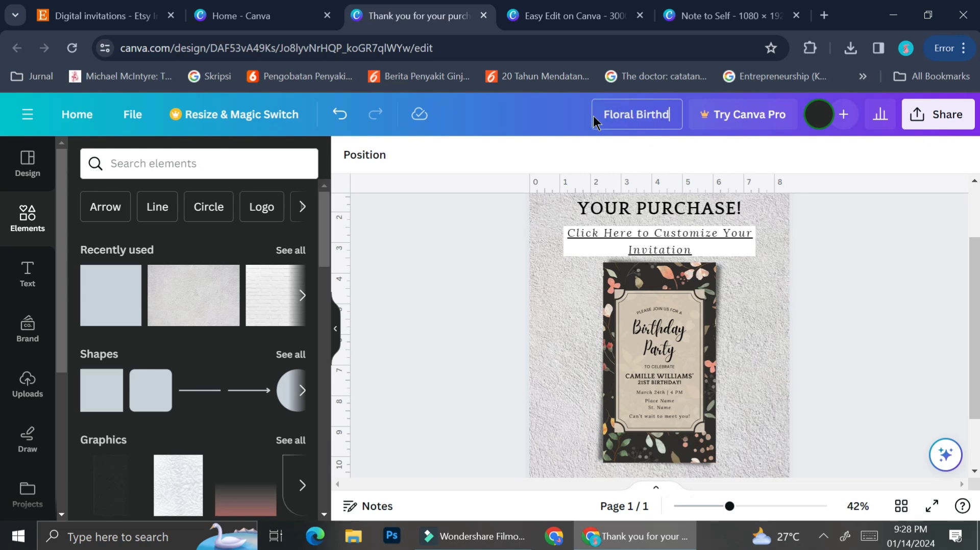
type("ay Invita")
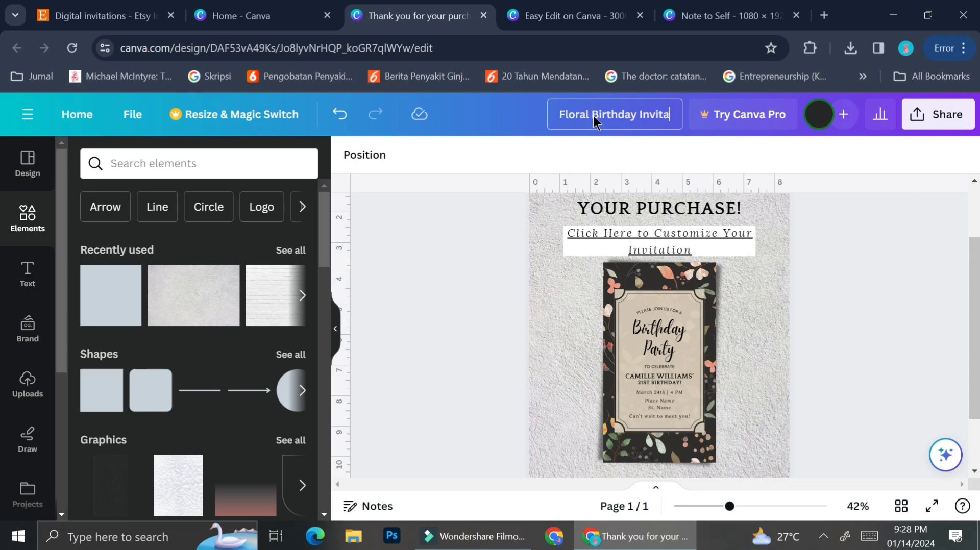
type("tion")
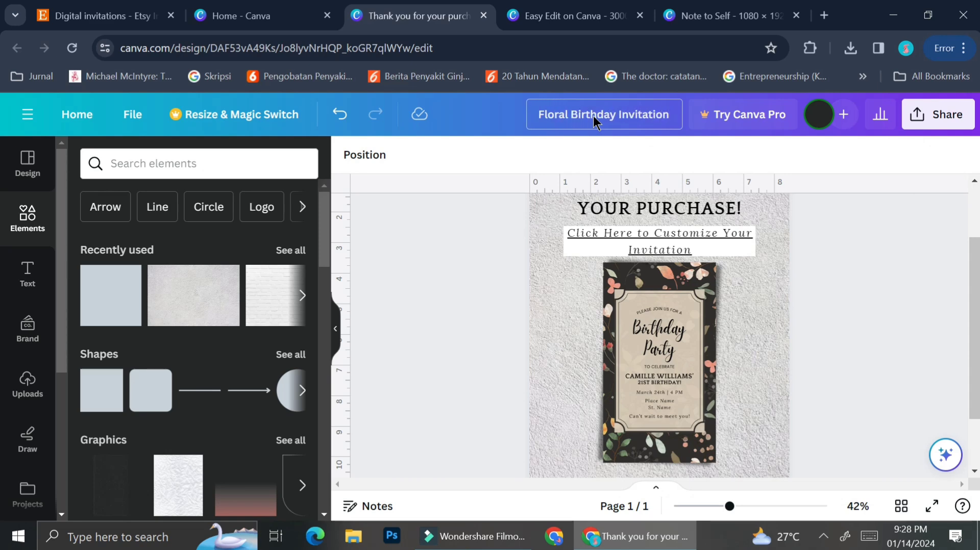
left_click(827, 312)
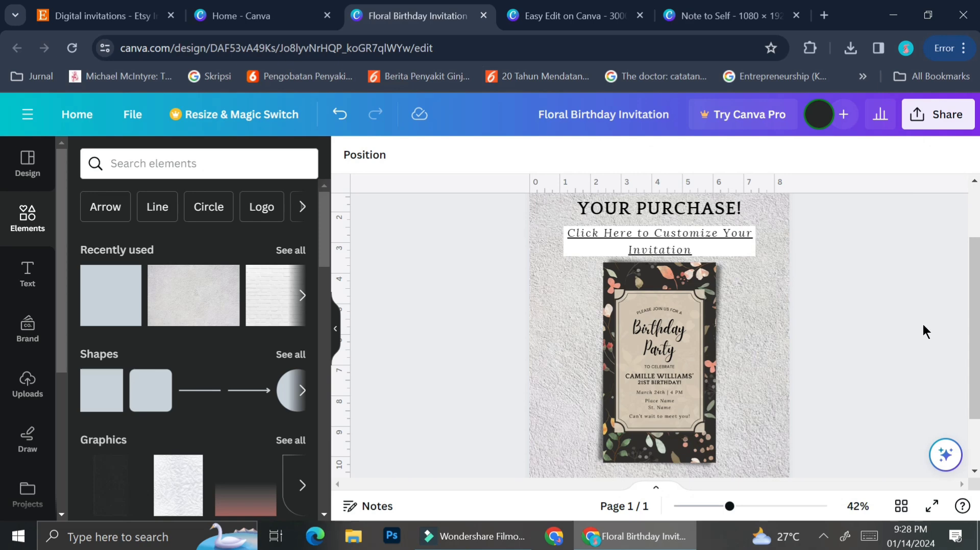
Download the thank-you page as a PDF Print file with the RGB colour profile.
left_click(943, 116)
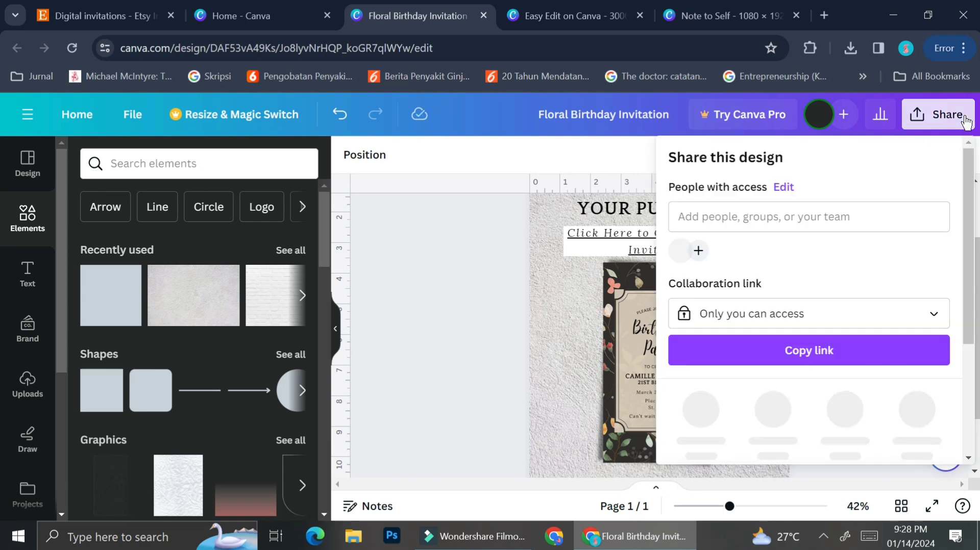
scroll(787, 306, "down", 3)
left_click(786, 327)
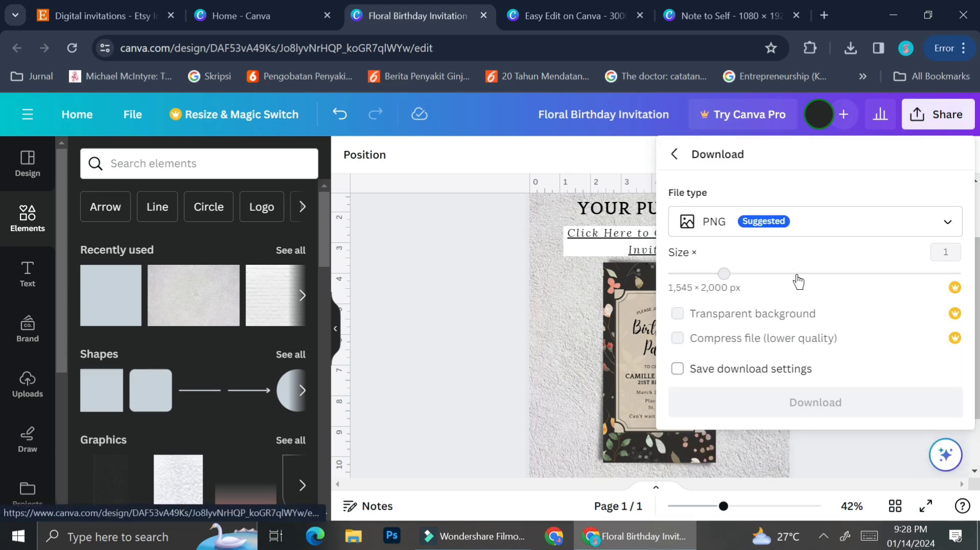
left_click(820, 230)
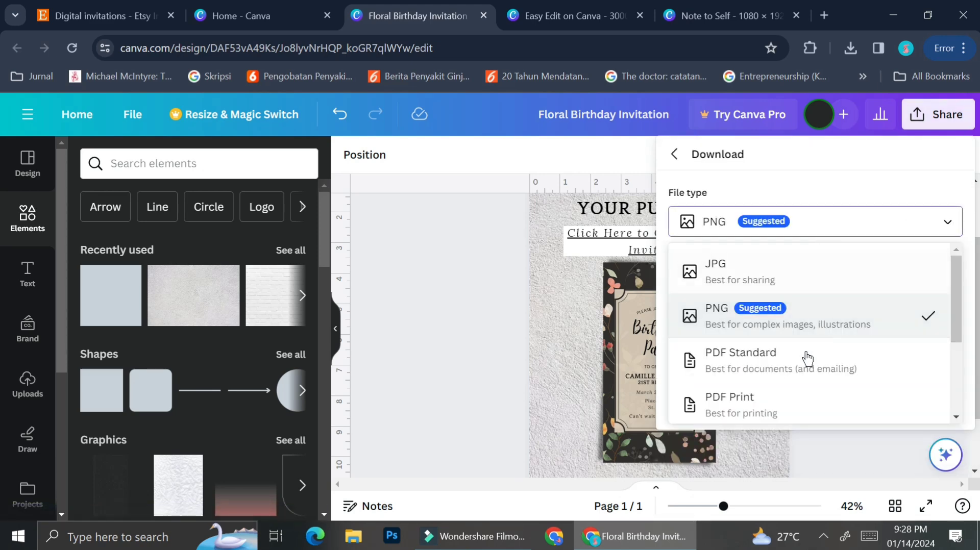
left_click(789, 406)
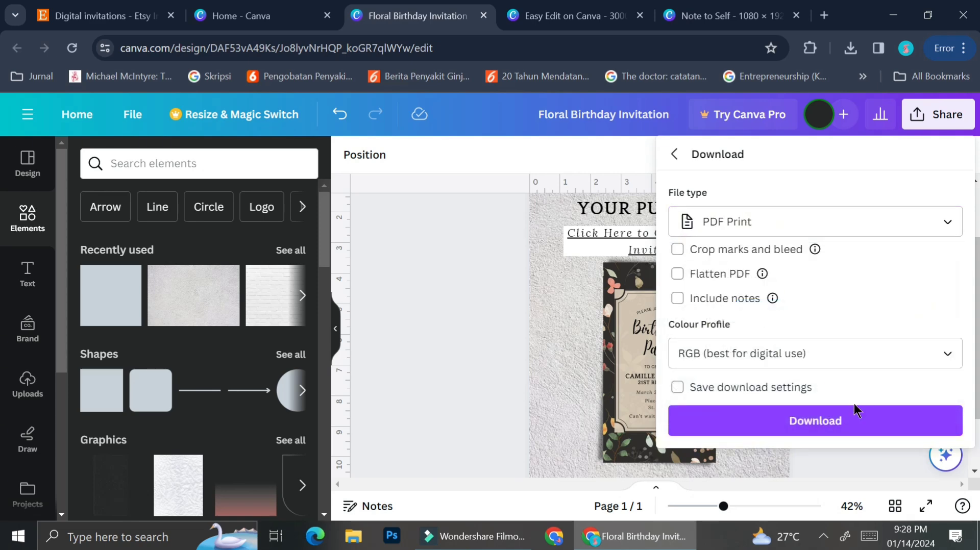
left_click(813, 419)
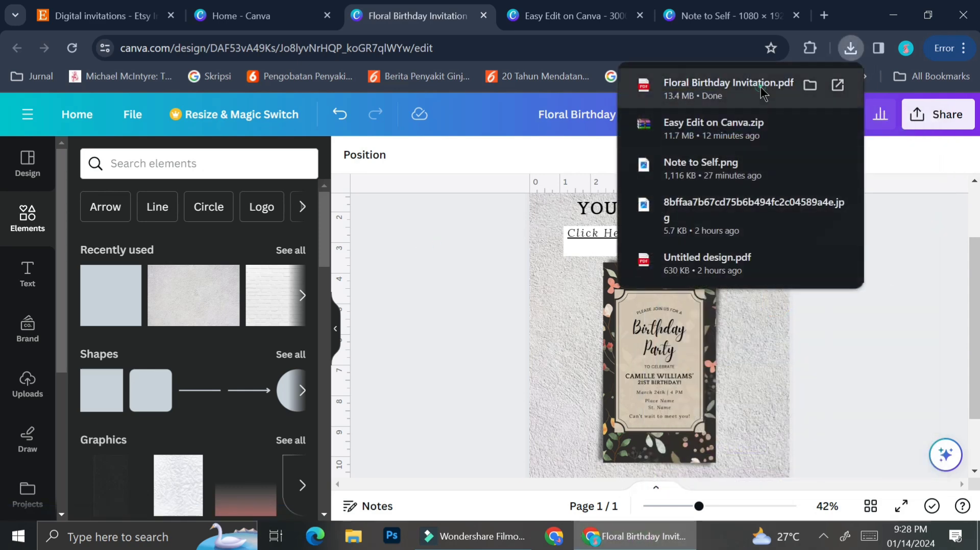
Open the downloaded "Floral Birthday Invitation.pdf", look over the page, and follow its customization link to test it.
left_click(763, 93)
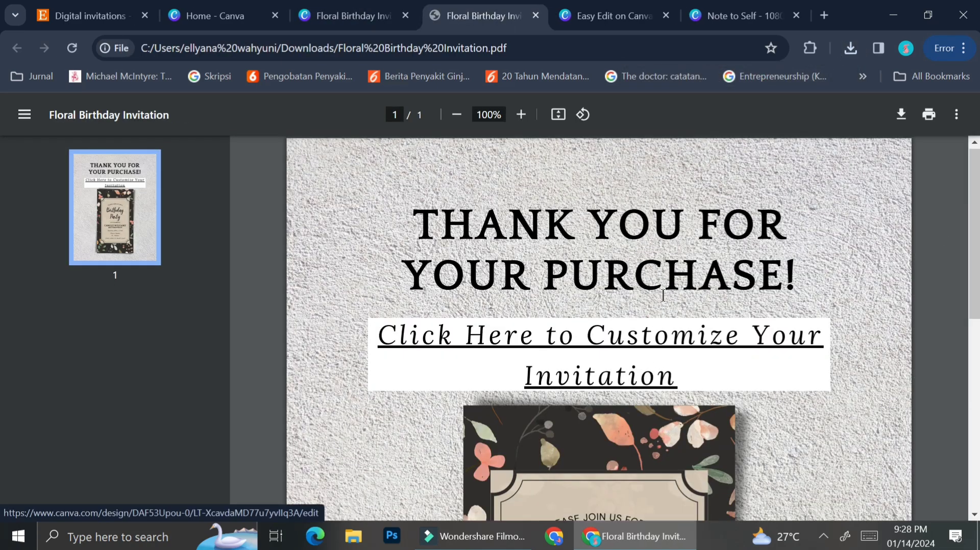
scroll(662, 295, "down", 9)
scroll(662, 295, "up", 9)
left_click(623, 282)
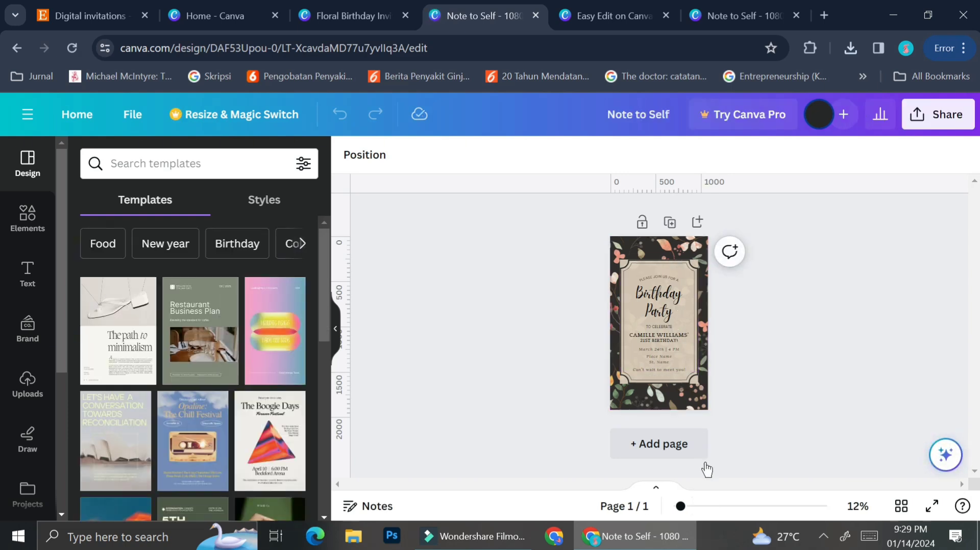
Zoom in on the linked invitation, select its "Birthday Party" text to test editing, and close the duplicate design tab.
left_click(720, 511)
left_click(664, 312)
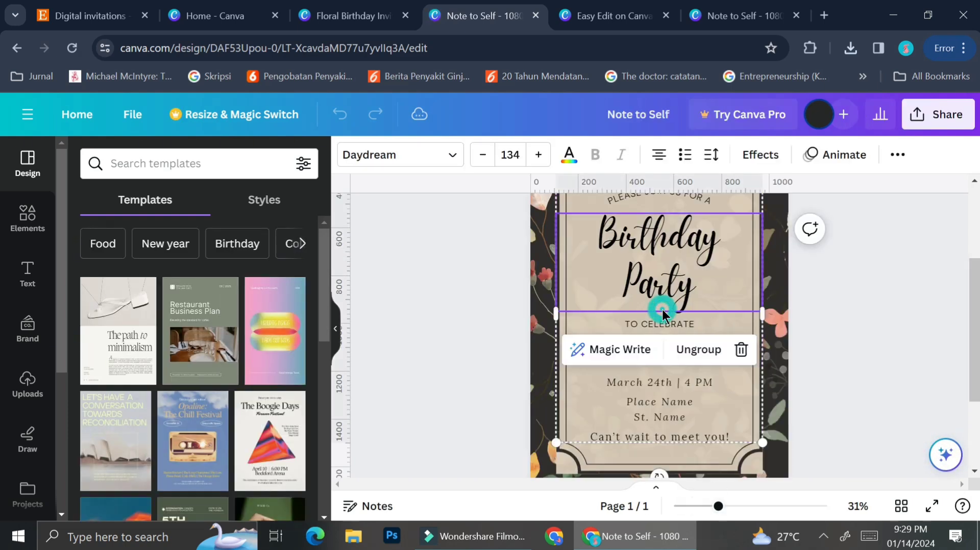
left_click(885, 303)
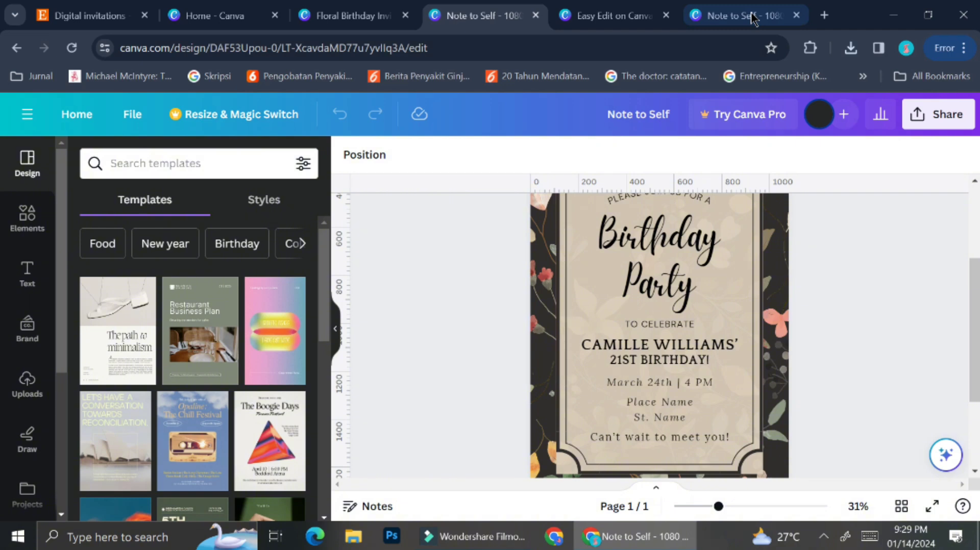
left_click(796, 15)
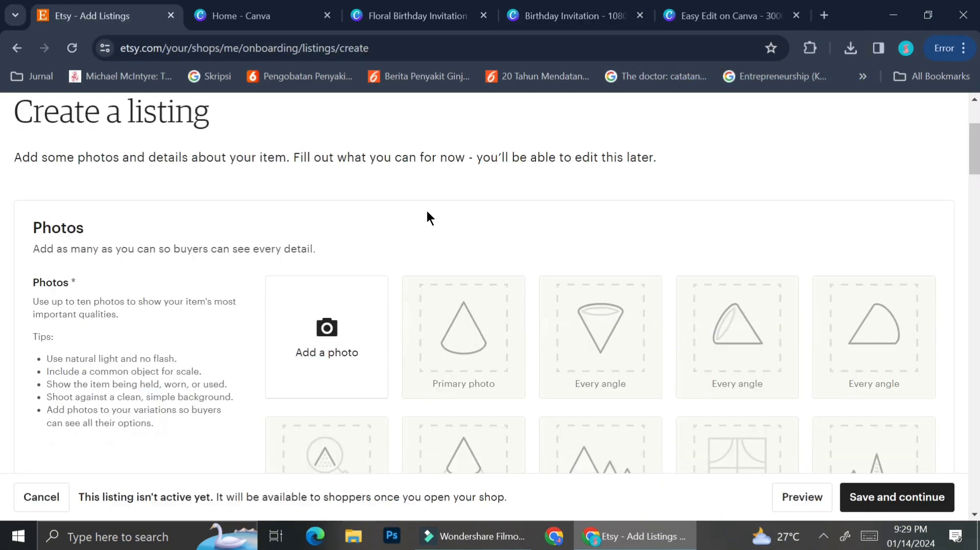
Review the Etsy listing form's photo, title, category, renewal, type and description sections.
scroll(428, 217, "down", 1)
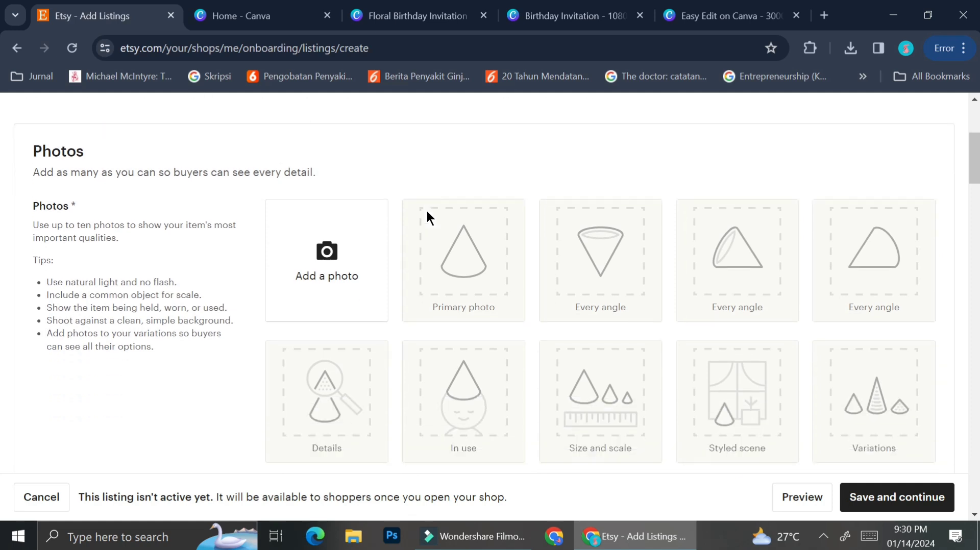
scroll(427, 211, "down", 3)
scroll(445, 222, "down", 5)
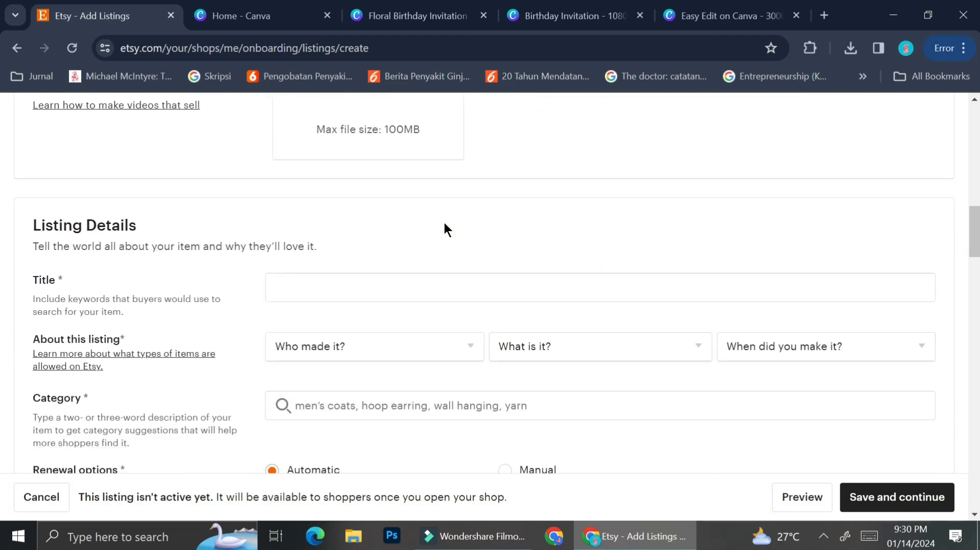
scroll(445, 222, "down", 3)
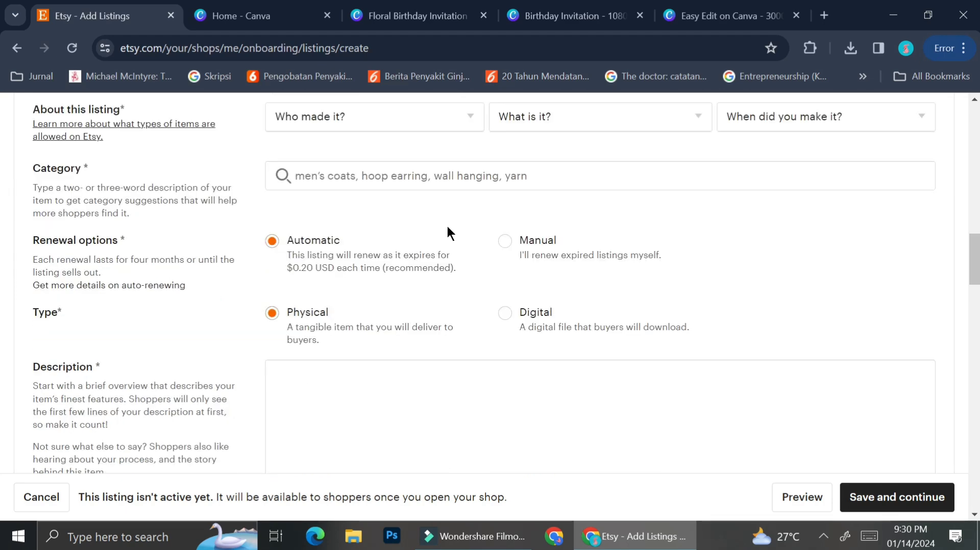
scroll(446, 225, "down", 3)
scroll(447, 224, "up", 3)
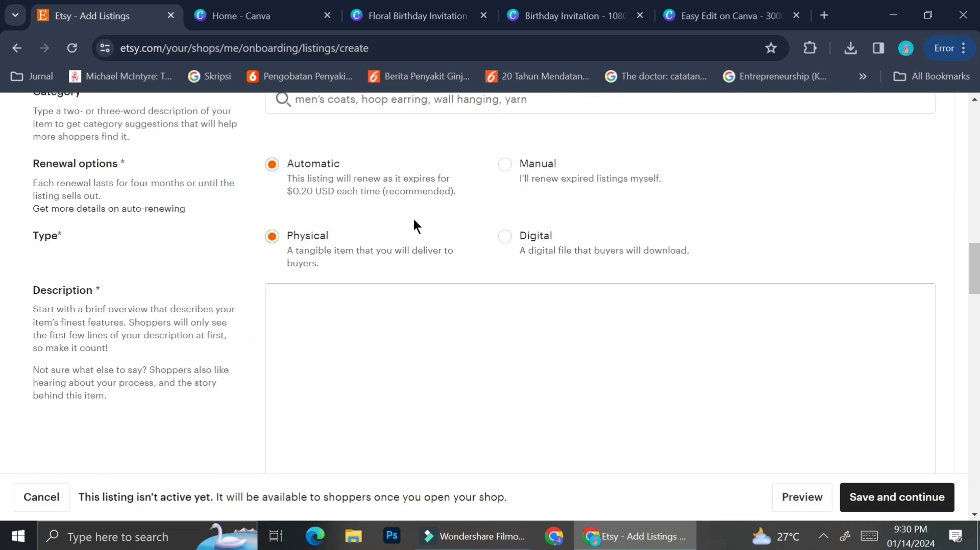
Set the listing type to Digital and add the downloaded mockup image 1(1) as the primary listing photo.
left_click(505, 236)
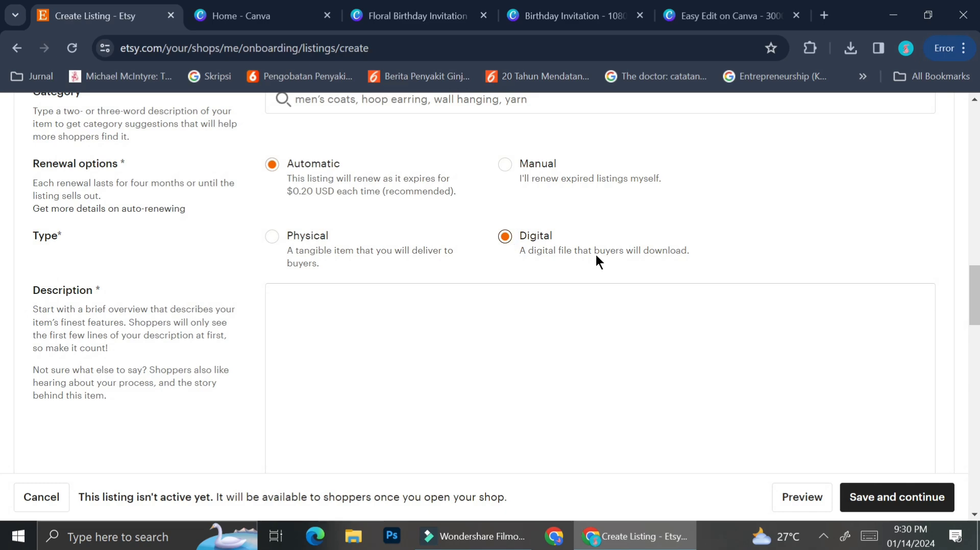
scroll(596, 257, "up", 15)
scroll(595, 253, "down", 2)
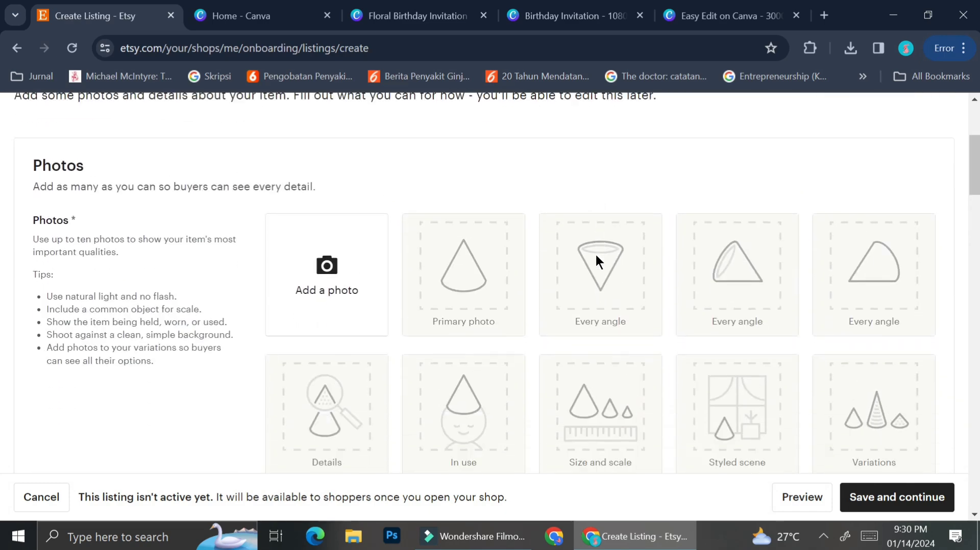
left_click(348, 253)
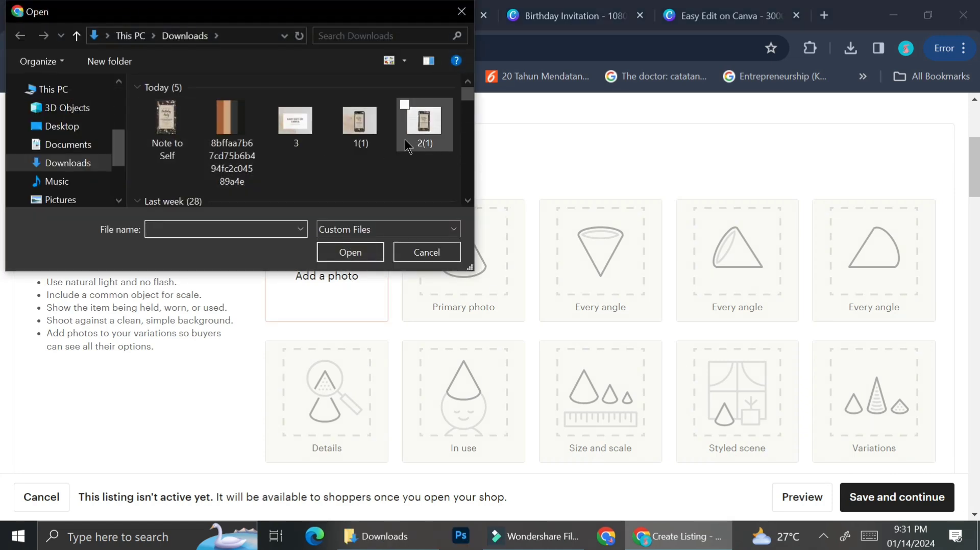
left_click(432, 127)
double_click(375, 130)
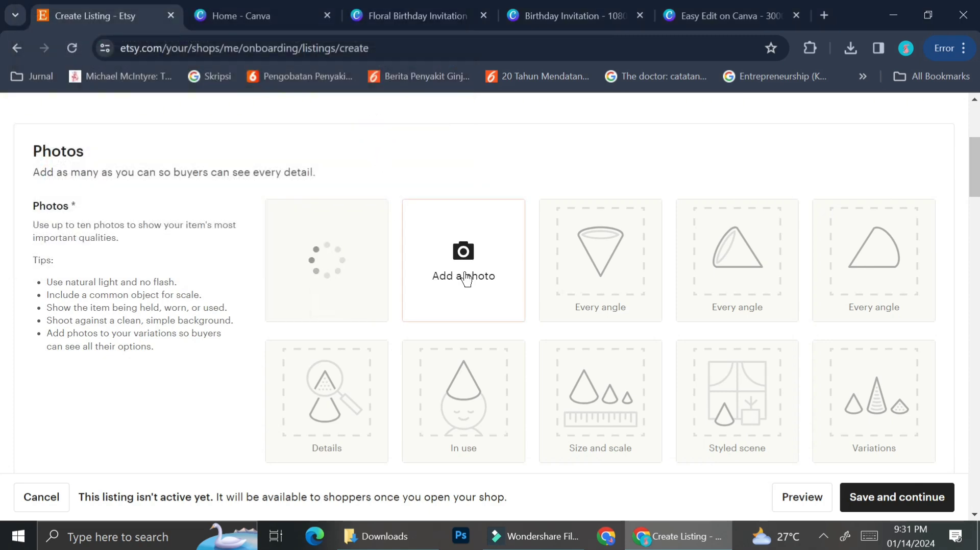
Add the mockup image 2(1) as the second listing photo and another downloaded mockup as the third.
left_click(459, 260)
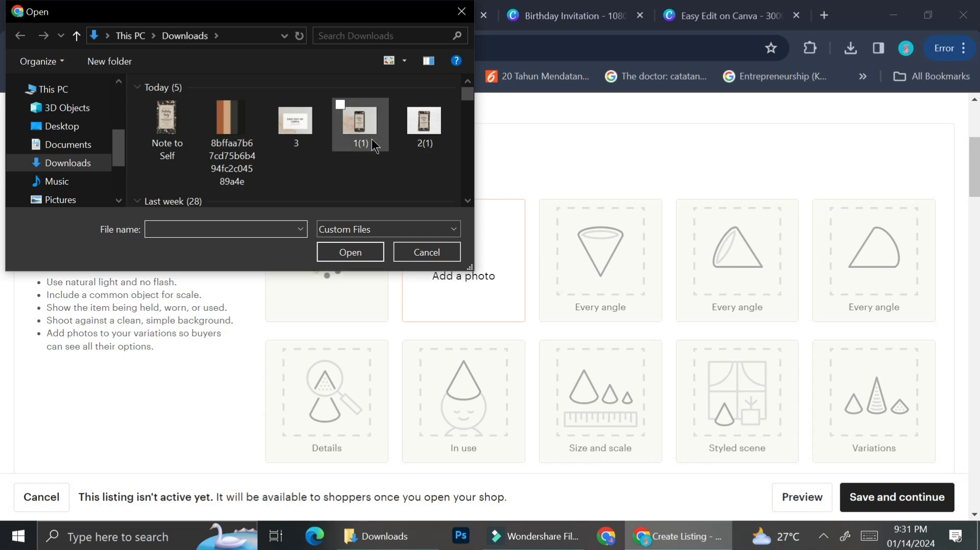
double_click(427, 137)
left_click(636, 278)
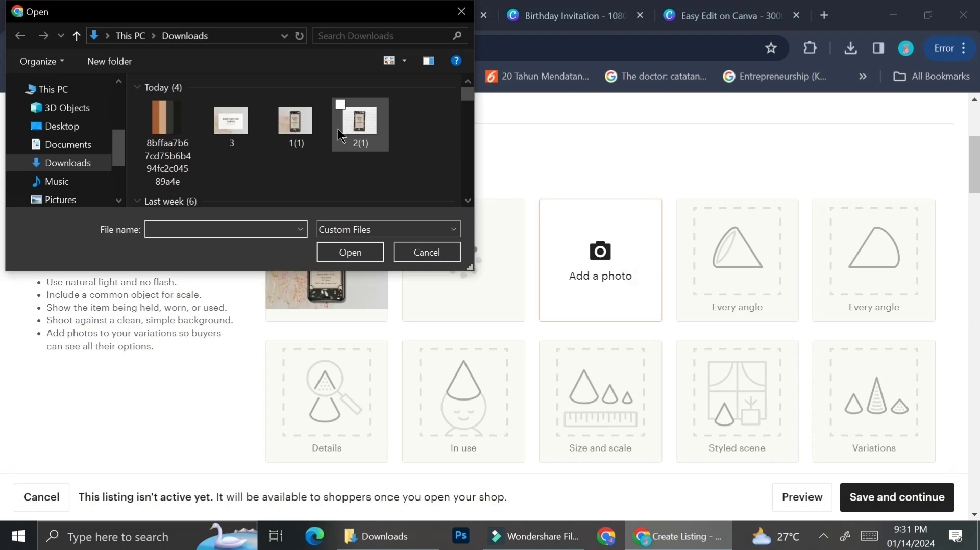
double_click(306, 130)
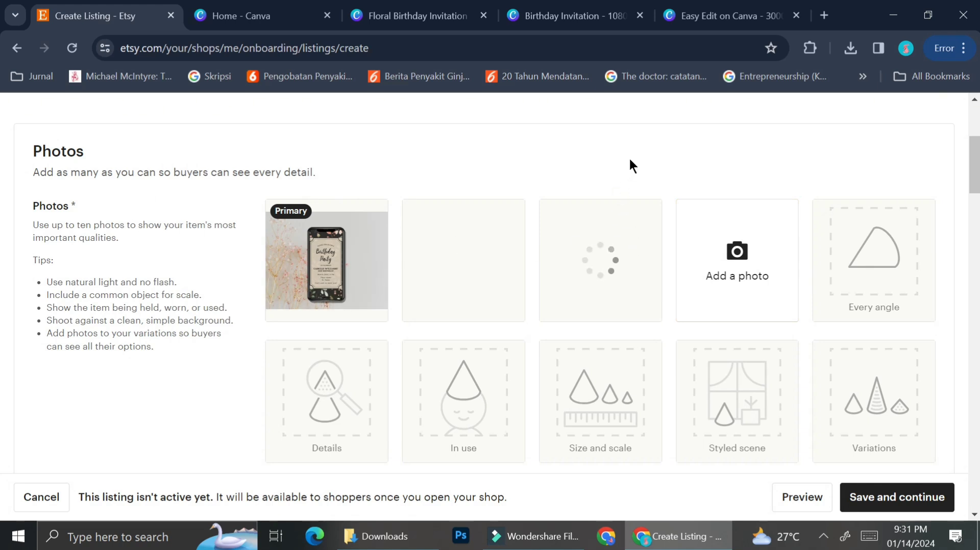
Review the listing form from the thumbnail and video sections through type, description, production partners and tags.
scroll(630, 161, "down", 5)
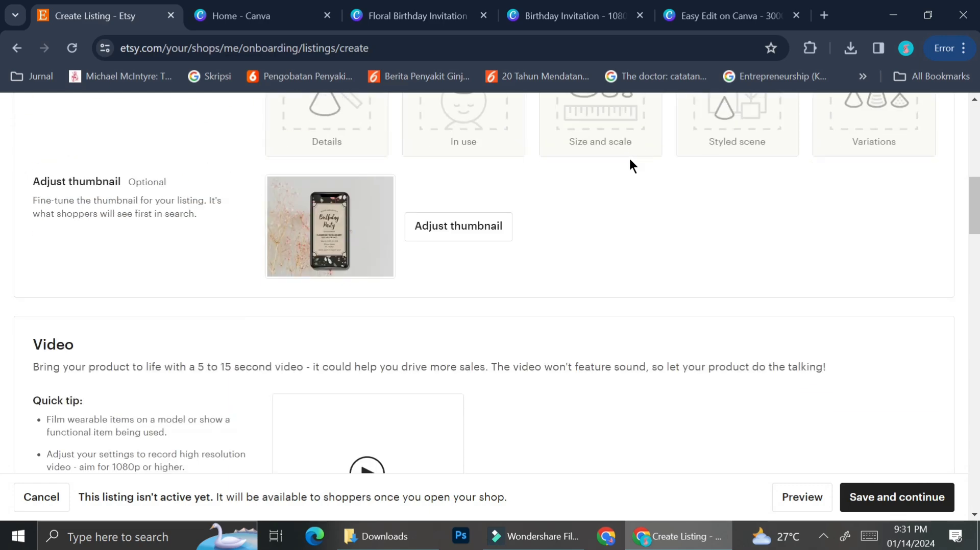
scroll(635, 230, "down", 4)
scroll(642, 220, "down", 4)
scroll(643, 223, "down", 3)
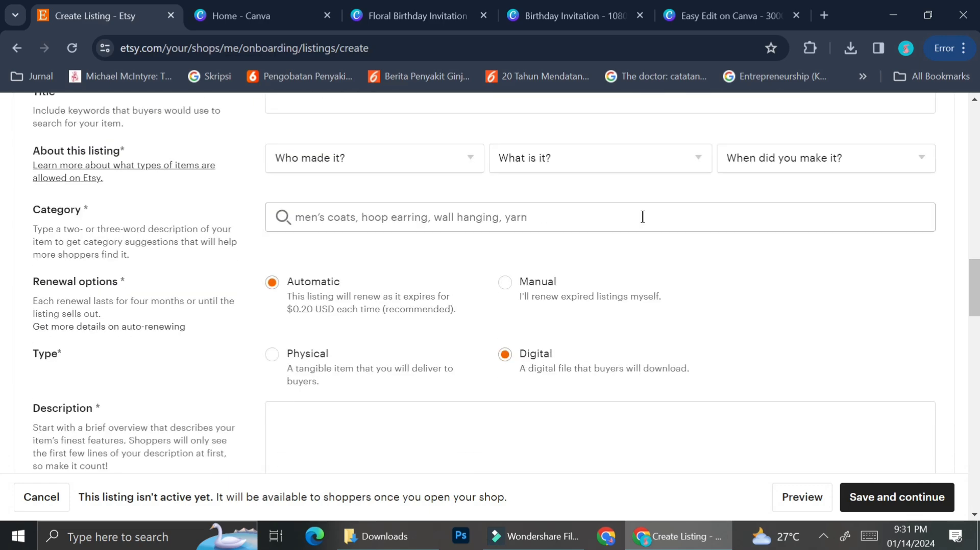
scroll(643, 217, "down", 3)
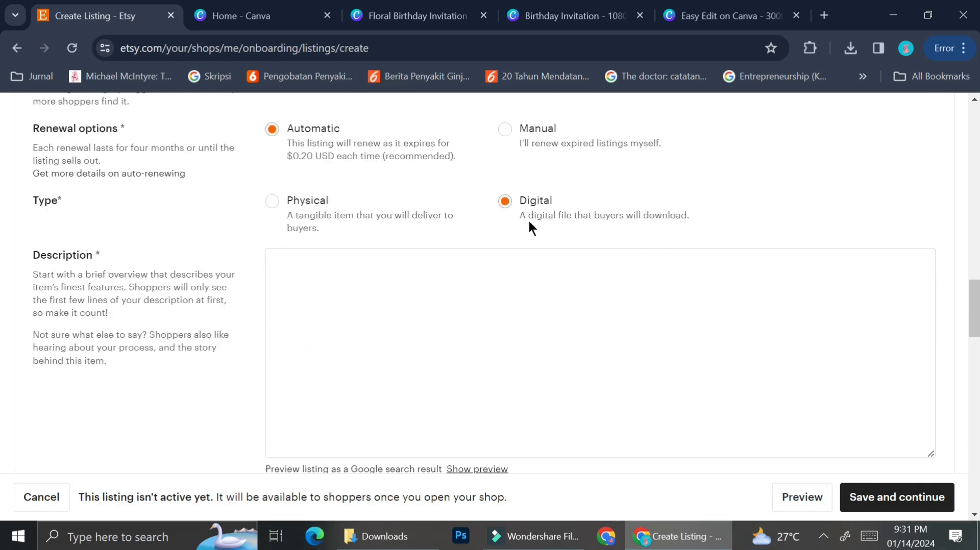
scroll(550, 235, "down", 4)
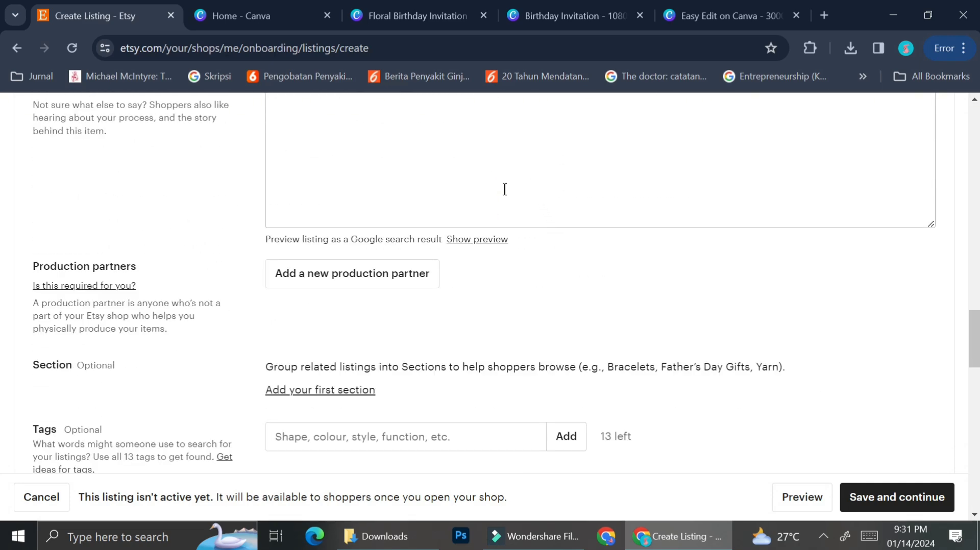
Set when the item was made to 2020 - 2024 in the About this listing details.
scroll(525, 195, "up", 7)
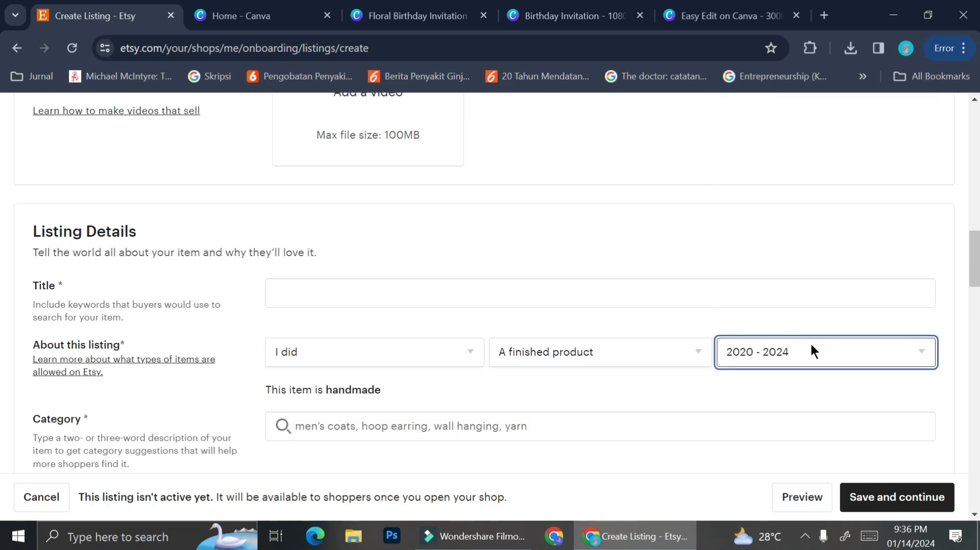
left_click(812, 352)
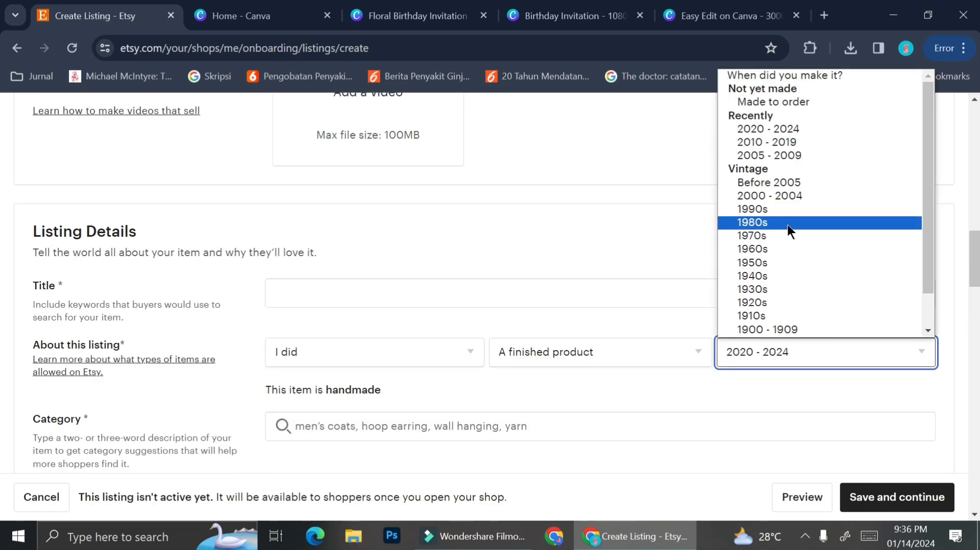
left_click(802, 130)
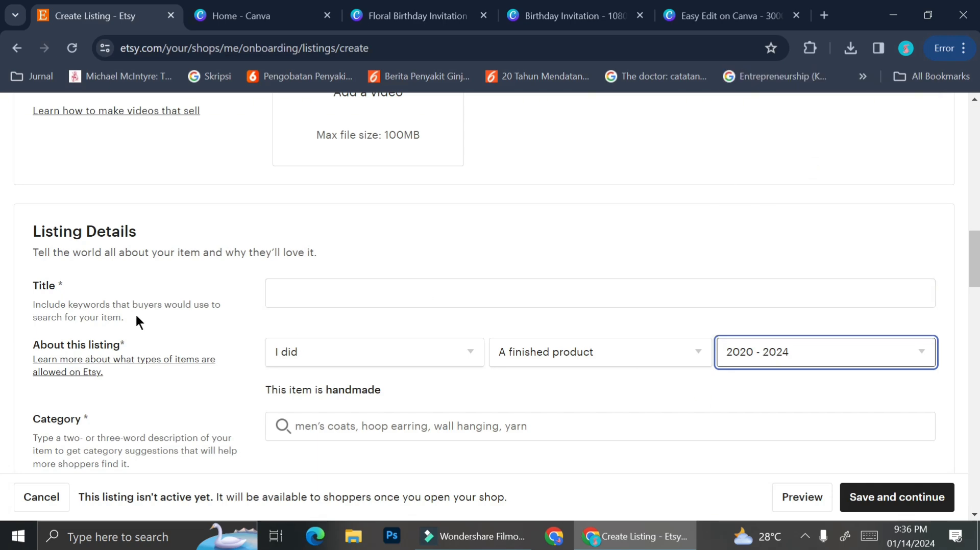
Upload the "Floral Birthday Invitation" PDF from Downloads as the listing's digital file for buyers.
scroll(137, 317, "down", 15)
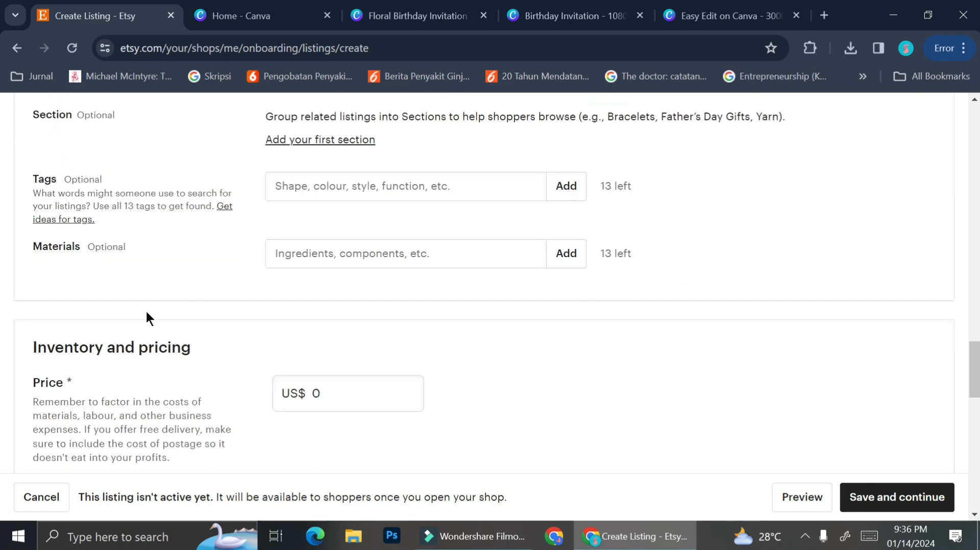
scroll(146, 313, "down", 3)
left_click(336, 341)
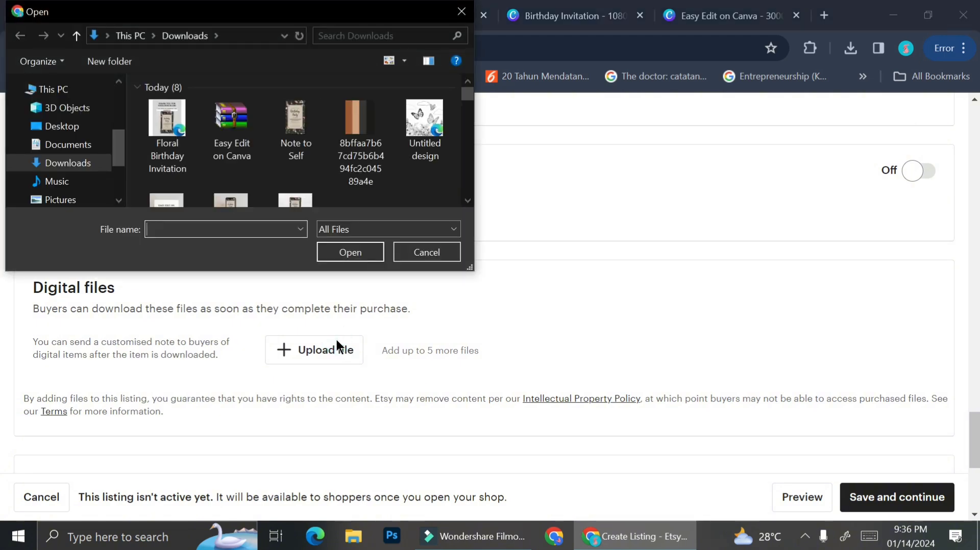
double_click(195, 135)
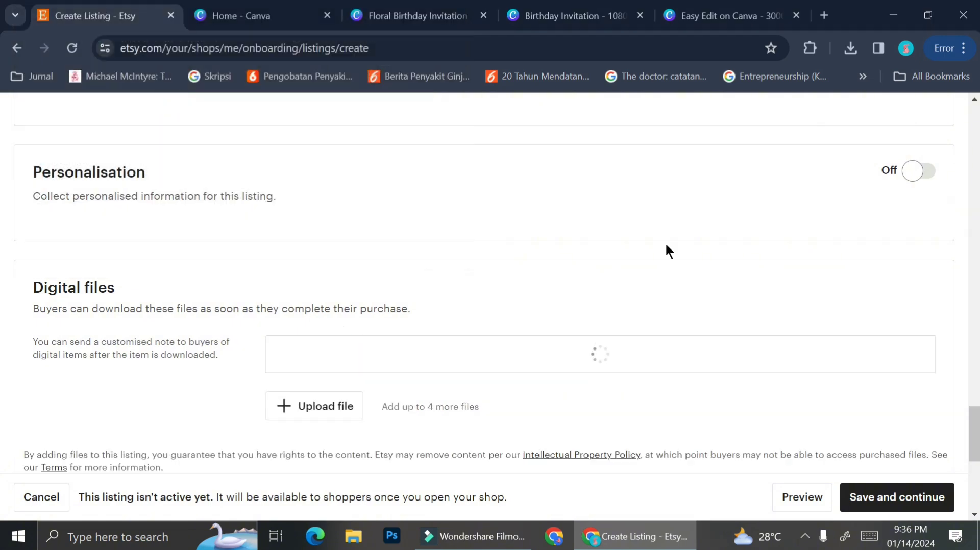